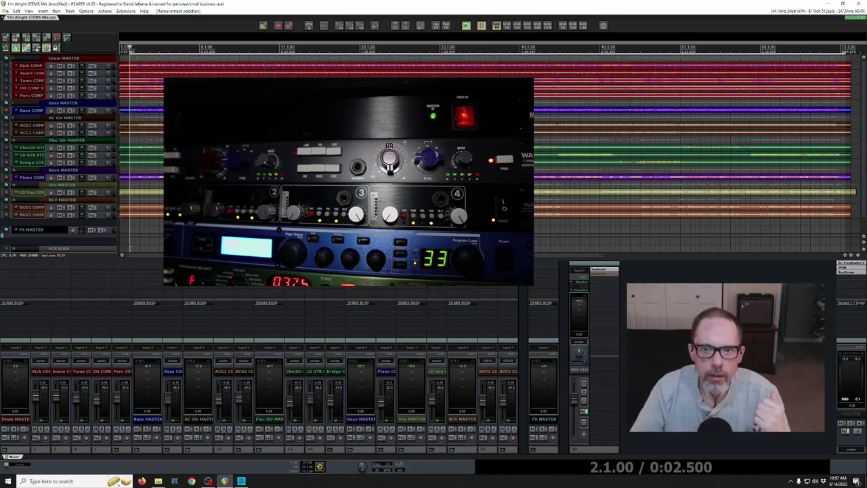
Open the MIX BUSS track's FX chain, move its window into clear view, and display the first ReaInsert's hardware routing
left_click(359, 405)
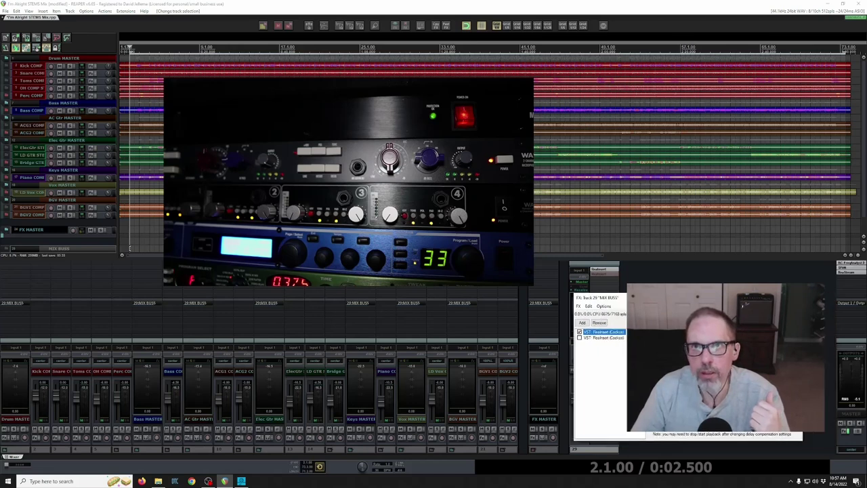
left_click_drag(698, 302, 357, 299)
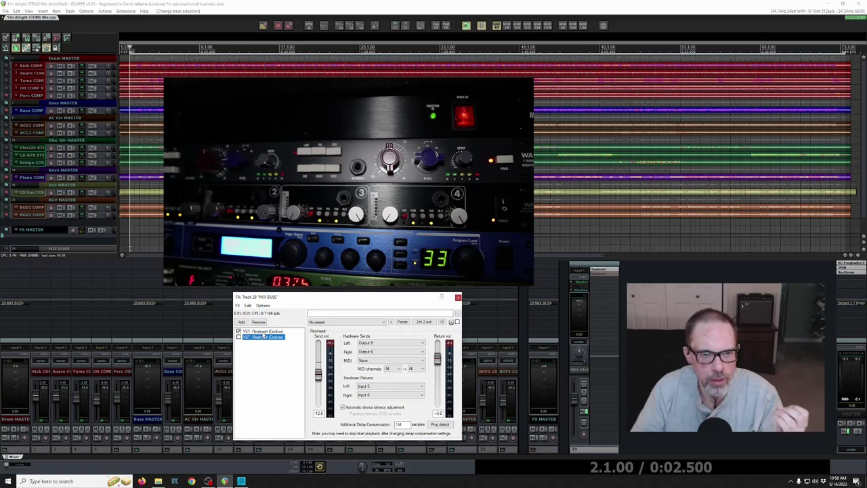
left_click(263, 330)
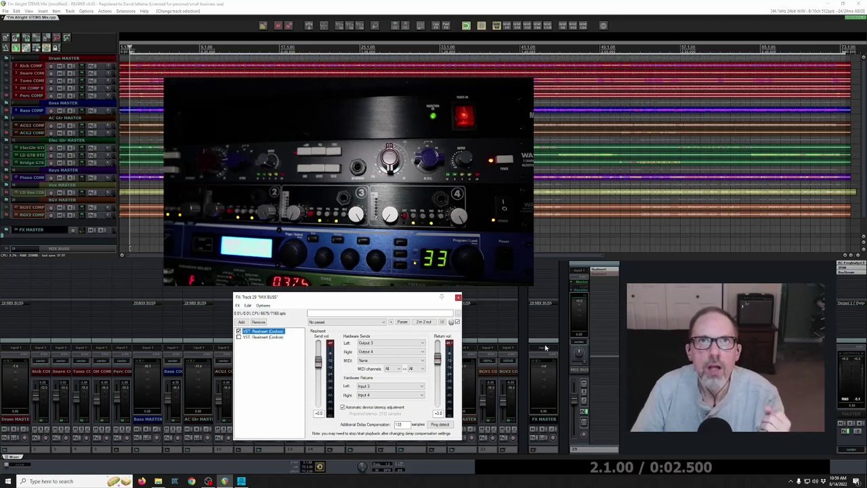
Bypass the first ReaInsert on the MIX BUSS and enable the second one, routed through hardware outputs 5 and 6
left_click(255, 337)
left_click(238, 337)
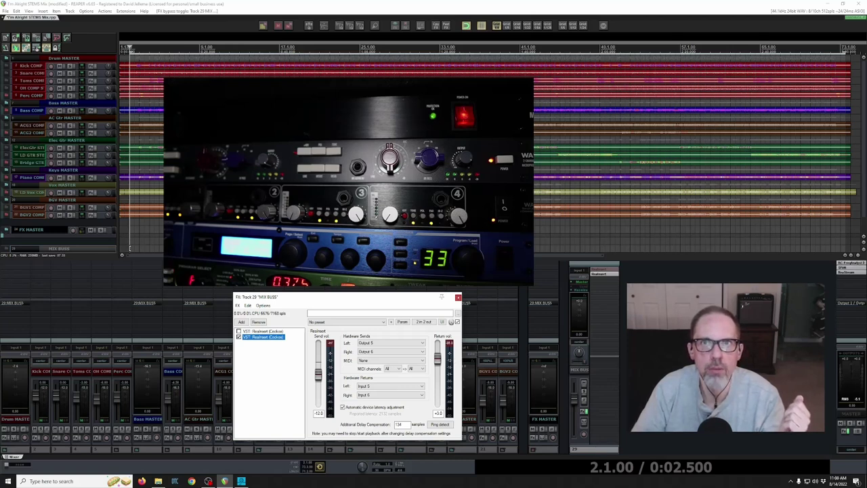
left_click(827, 366)
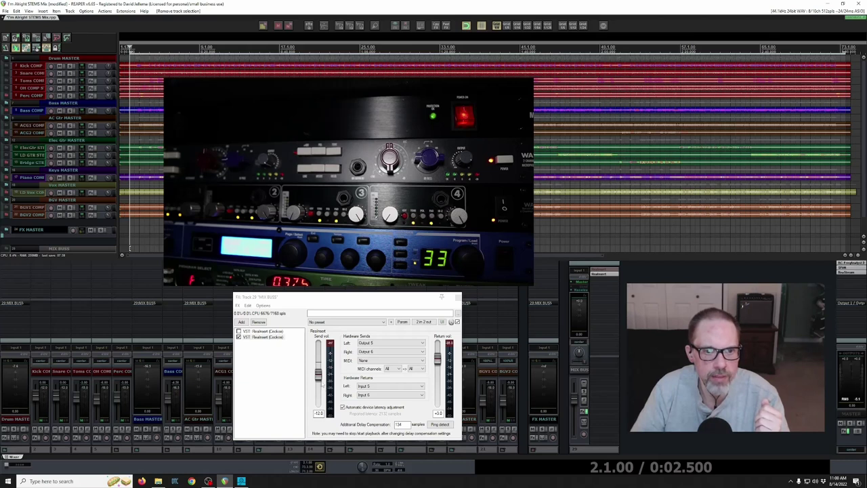
Reset the second ReaInsert's send and return volumes to 0.0 dB, play the mix to check the level, and stop playback
double_click(318, 372)
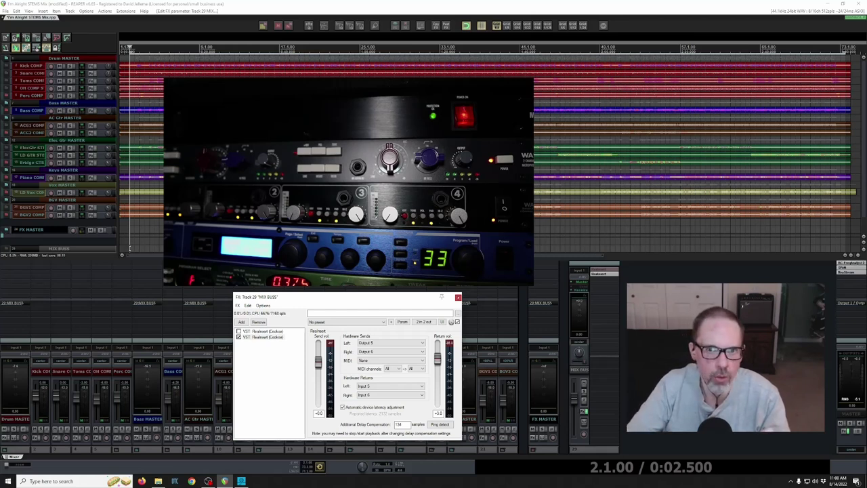
key("space")
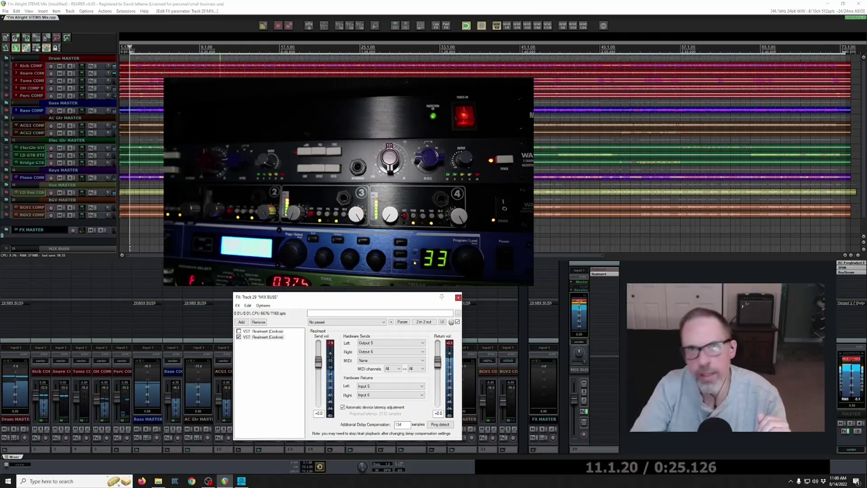
key("space")
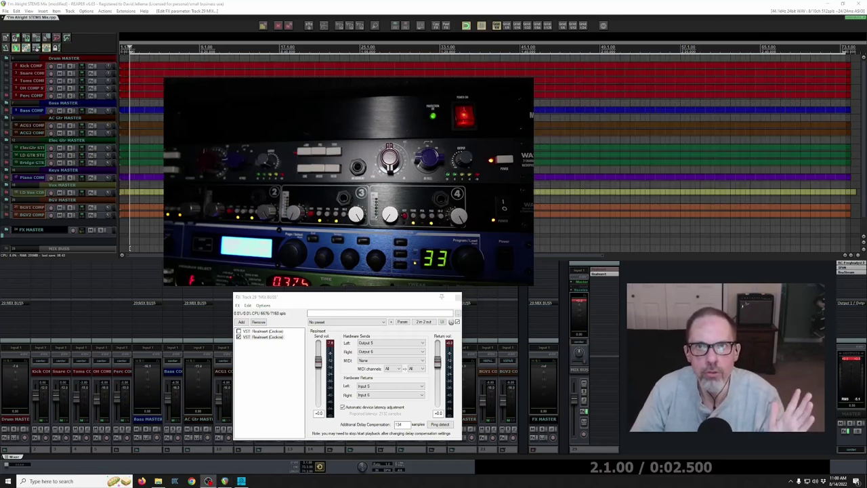
left_click(129, 248)
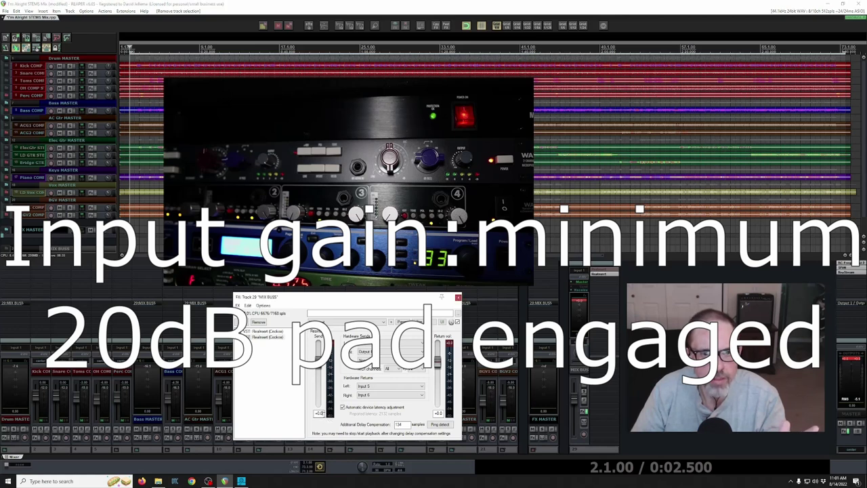
Set the second ReaInsert's send volume to -12 dB and its return volume to 3 dB
left_click(319, 413)
type("-12")
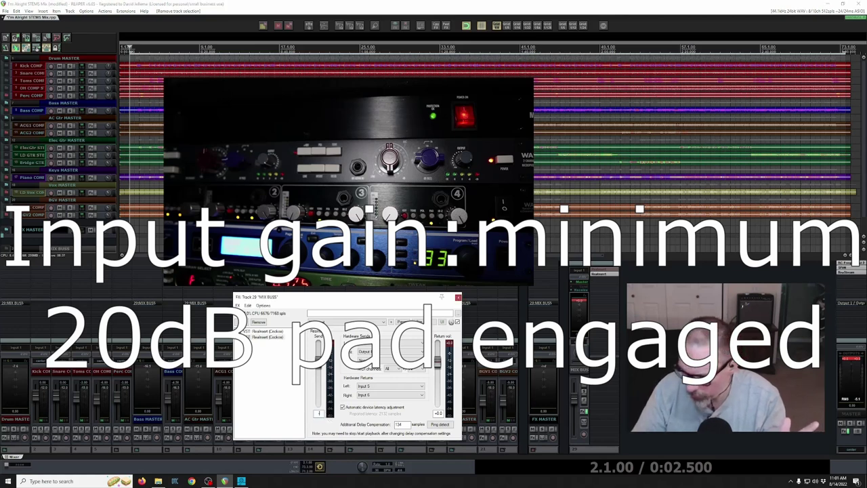
key("Return")
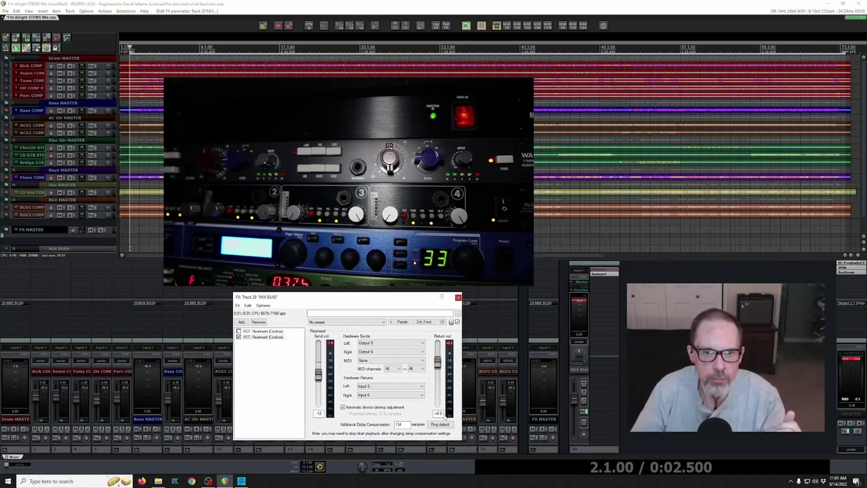
double_click(439, 413)
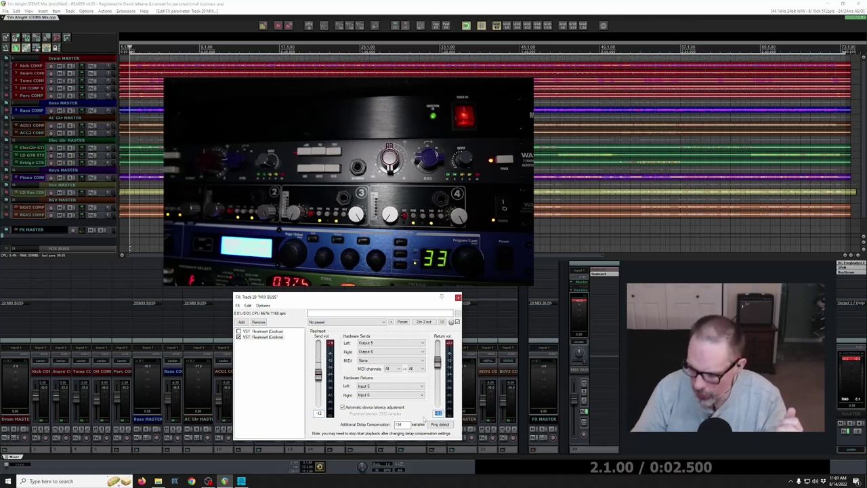
type("3")
key("Return")
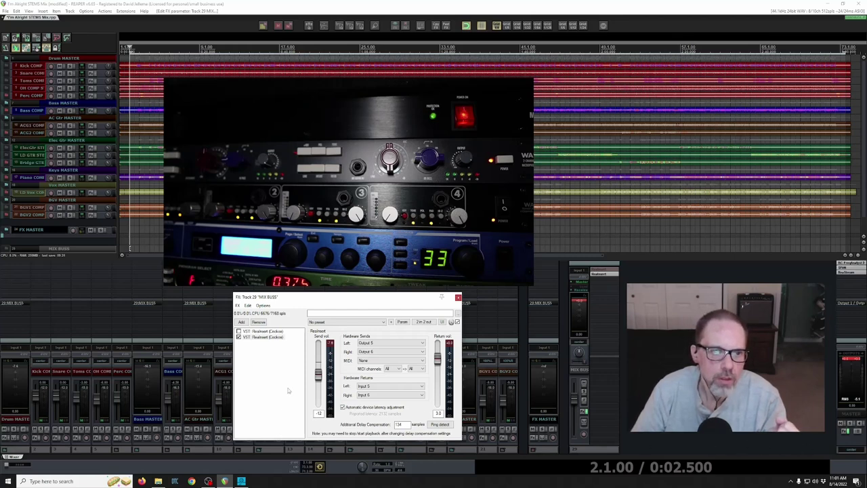
Switch the MIX BUSS back to the first ReaInsert, with the second one bypassed
left_click(258, 331)
left_click(238, 331)
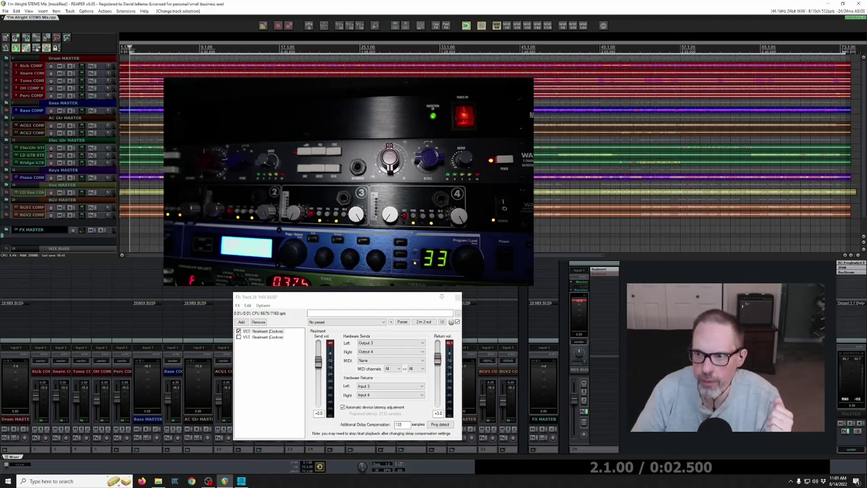
left_click(581, 306)
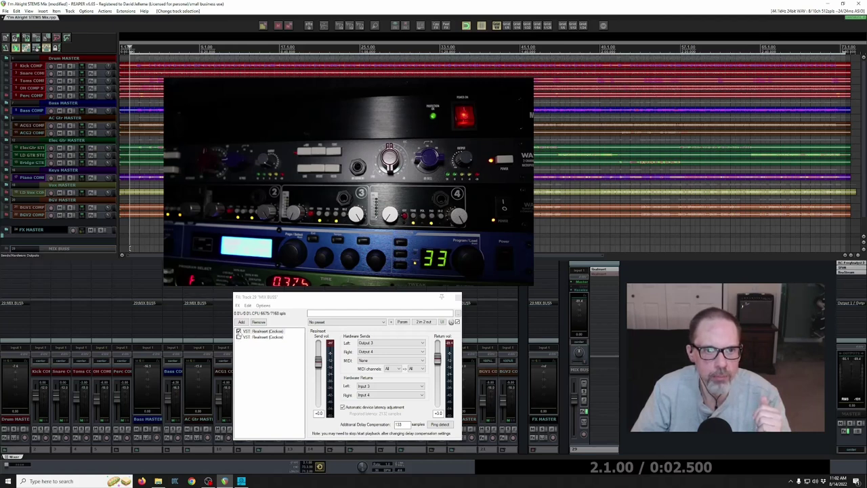
Toggle the two ReaInserts on the MIX BUSS in turn and leave both bypassed for the dry mix
left_click(238, 331)
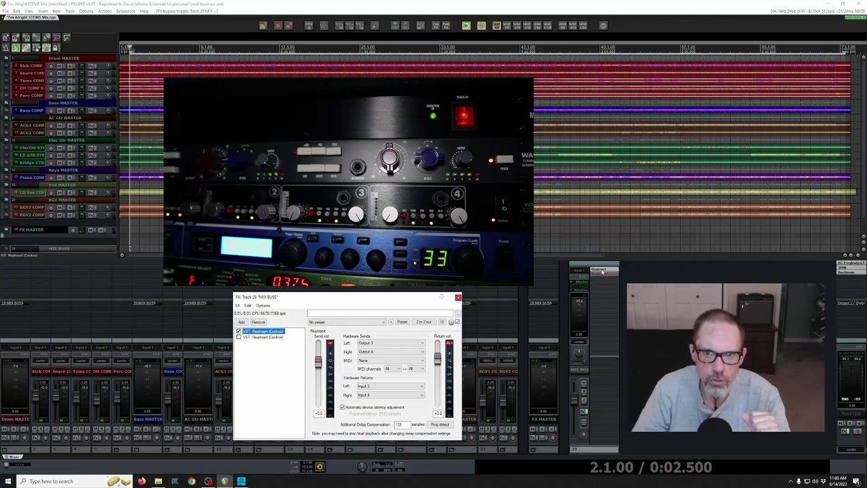
left_click(601, 270)
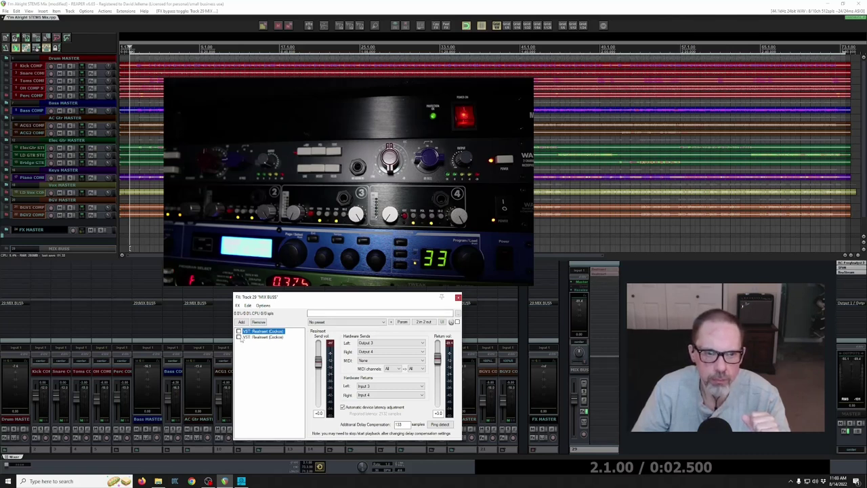
left_click(239, 337)
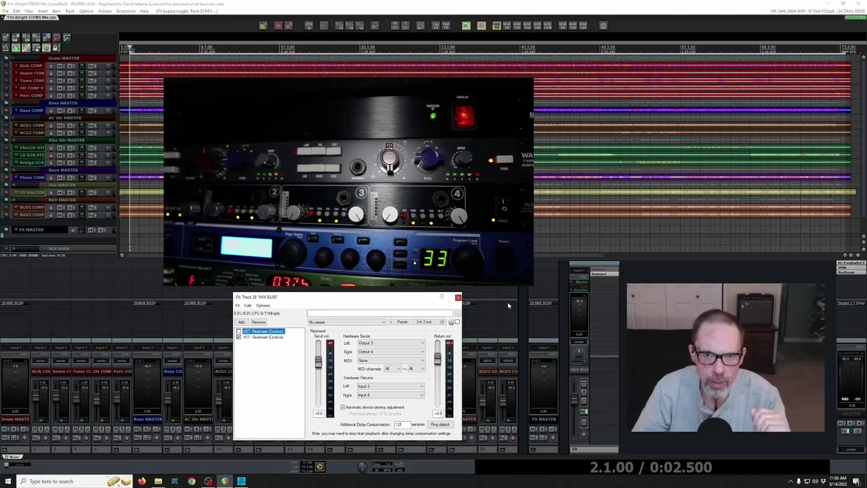
left_click(239, 330)
left_click(238, 337)
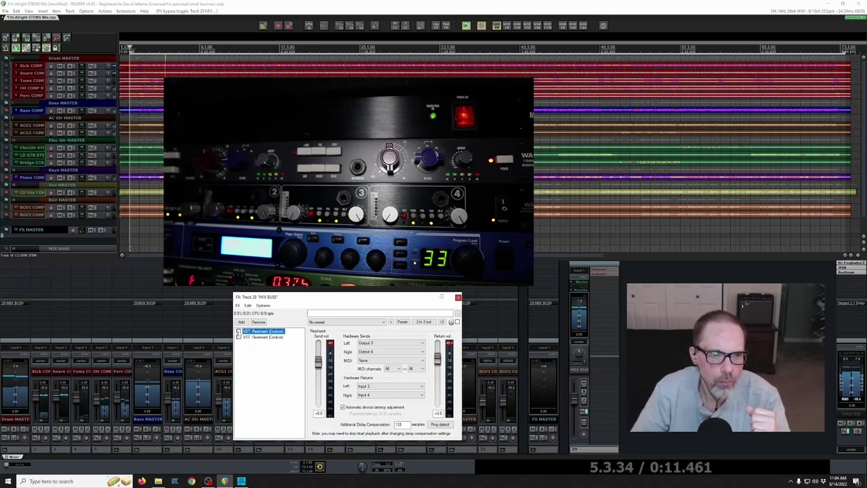
During playback, audition the mix through the first ReaInsert, dry, and through the second ReaInsert, displaying the second one's settings
left_click(238, 330)
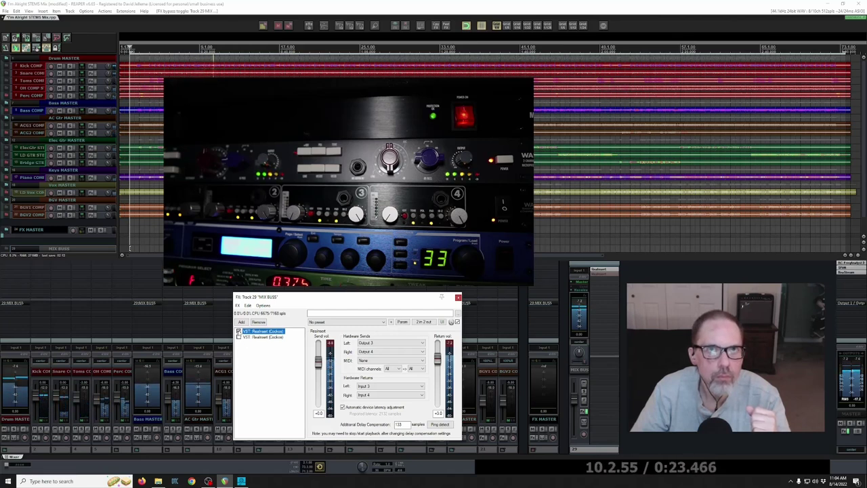
left_click(238, 331)
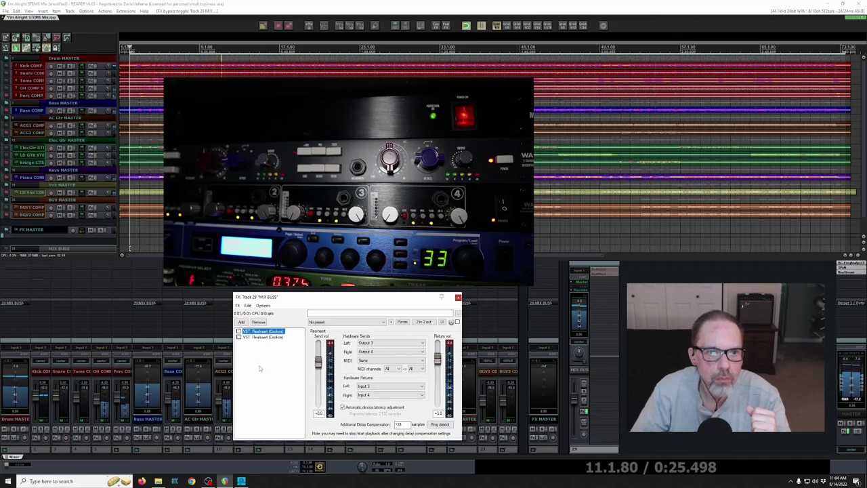
left_click(238, 337)
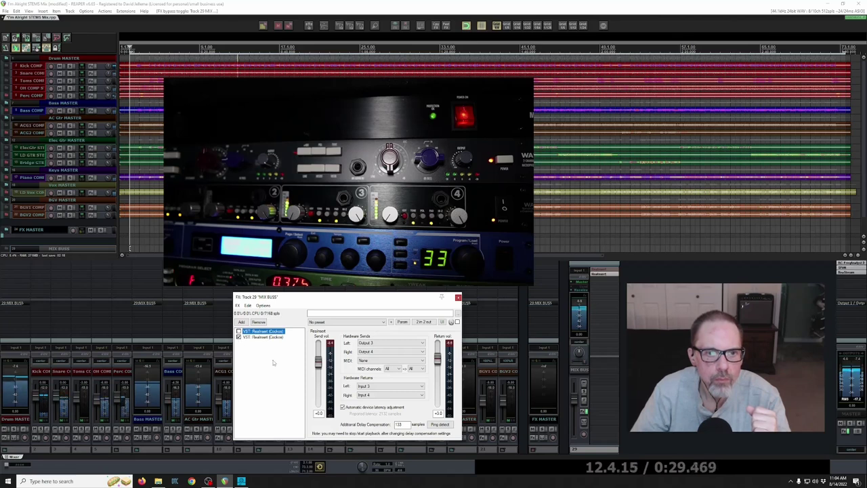
left_click(264, 336)
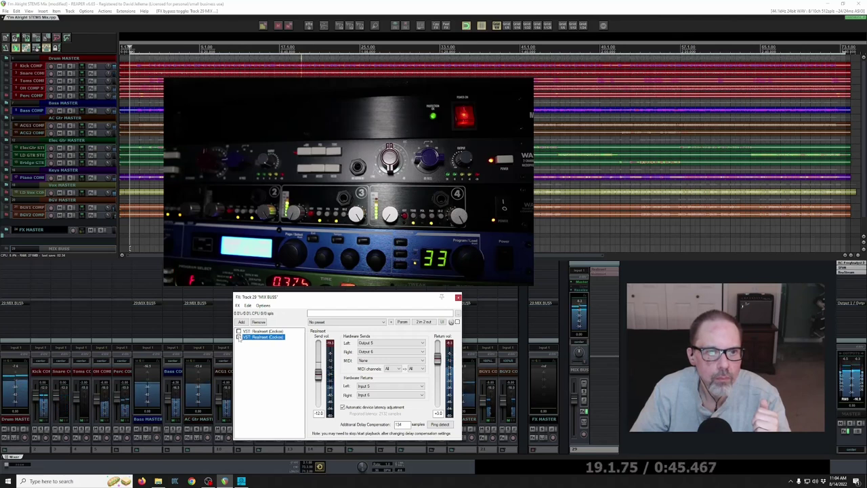
Compare the first ReaInsert against the second again during playback, bypass both, and stop the transport
left_click(239, 337)
left_click(238, 330)
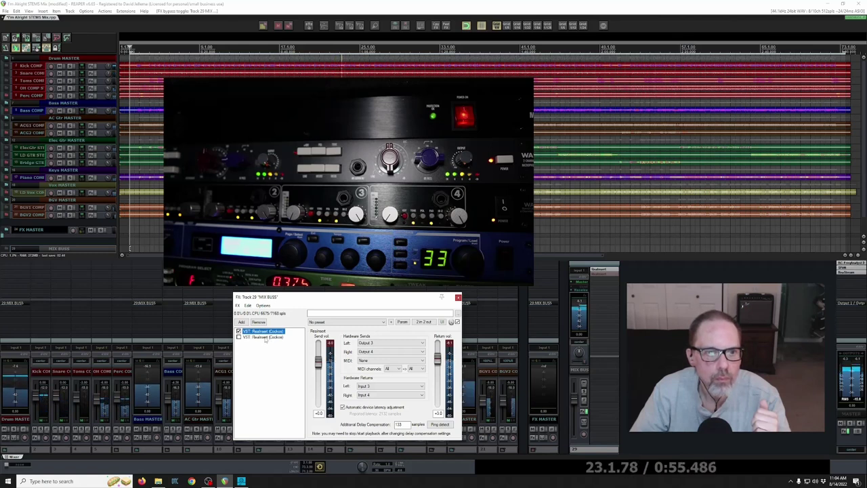
left_click(240, 336)
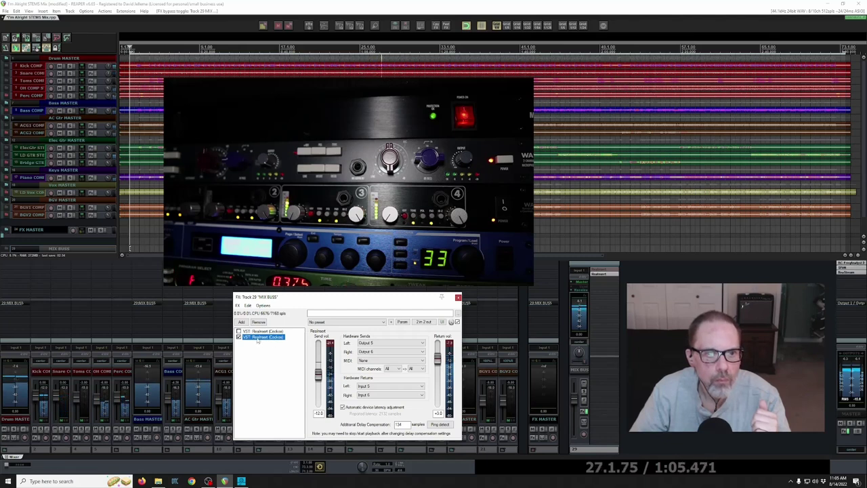
left_click(238, 336)
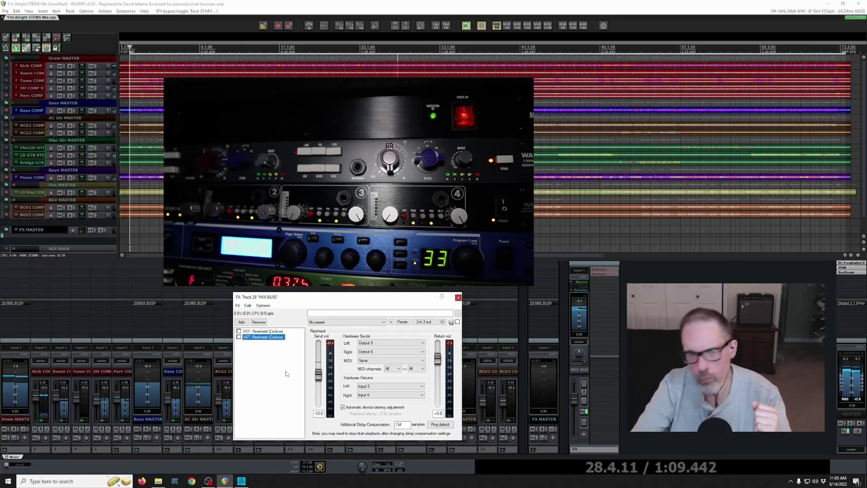
key("space")
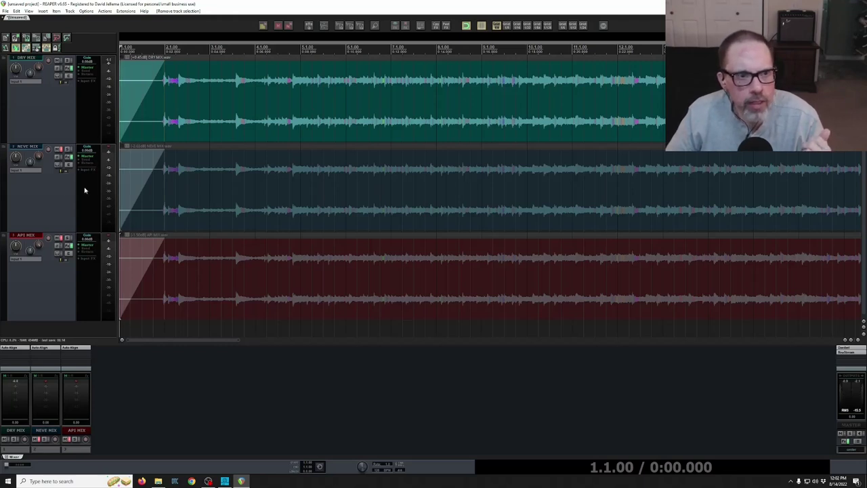
Solo the NEVE MIX track, switch the solo to the API MIX track, and return to hearing the DRY MIX
left_click(66, 151)
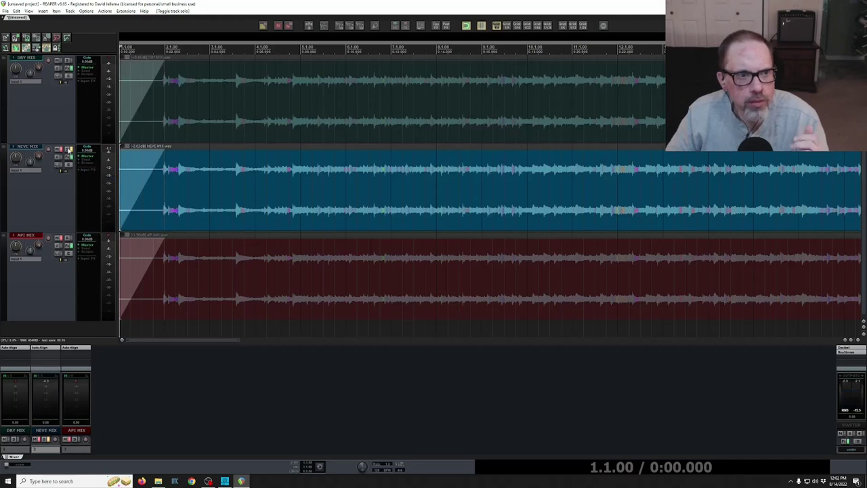
key("Up")
left_click(140, 270)
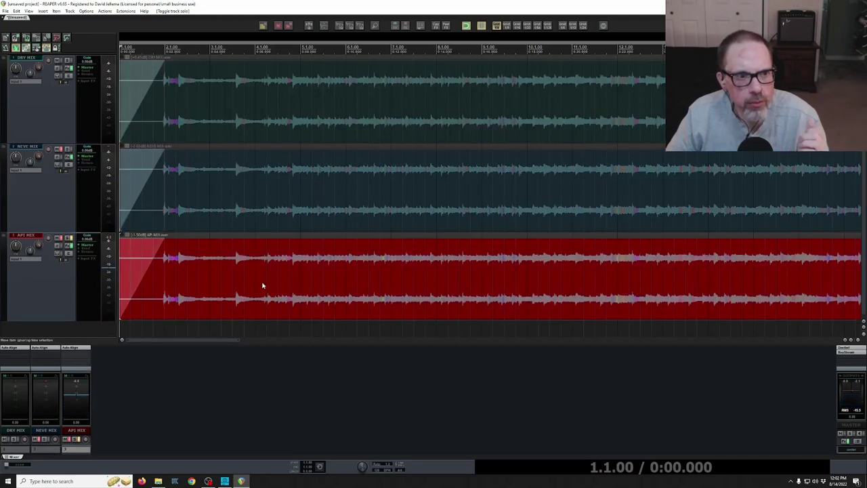
key("Up")
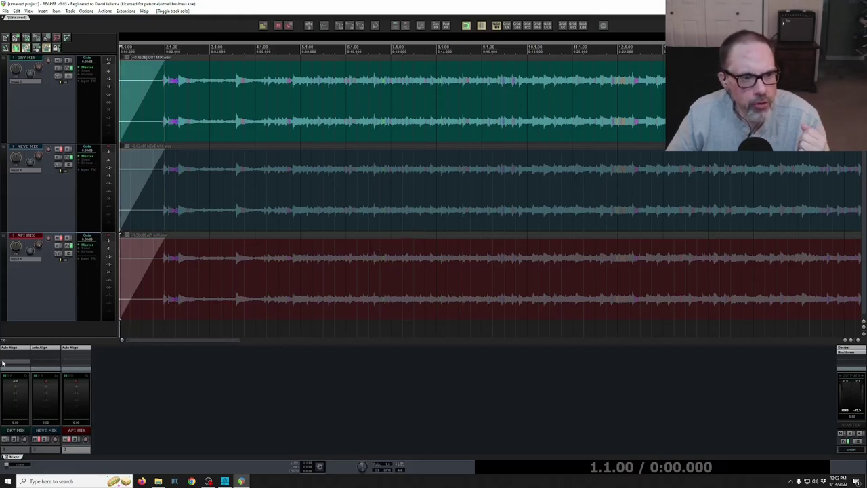
Check the Auto-Align delay on the NEVE MIX and API MIX tracks, closing each plugin window
left_click(45, 348)
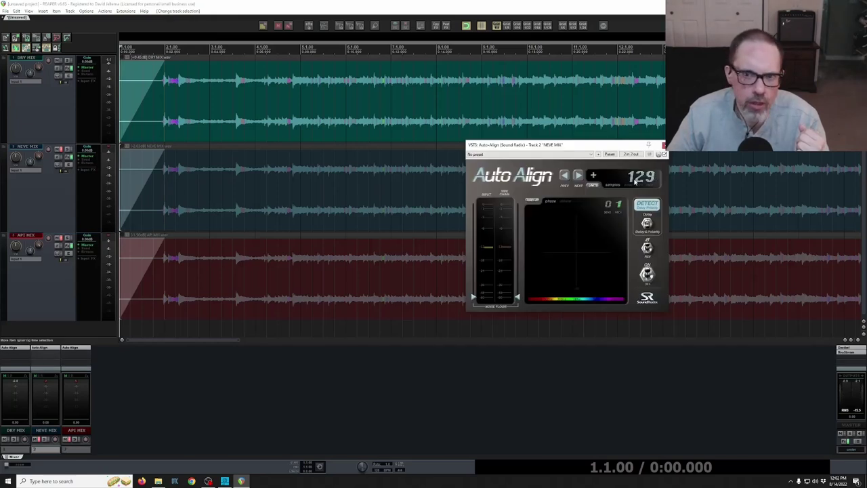
left_click(663, 145)
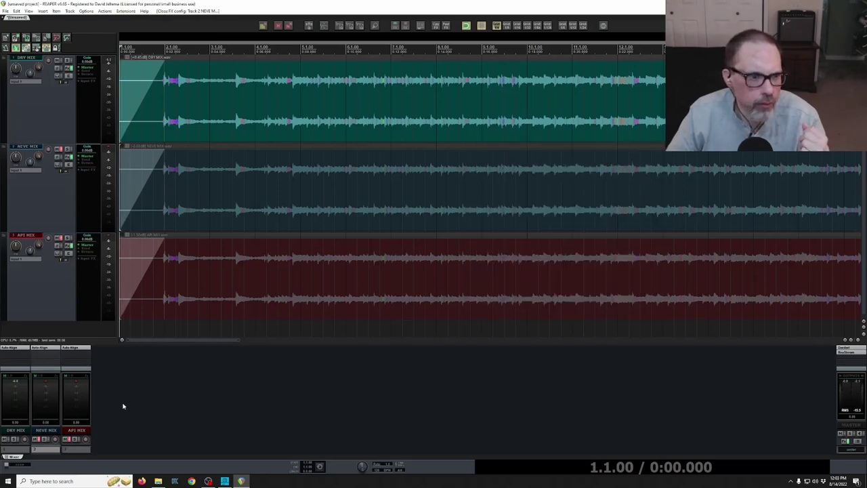
left_click(76, 348)
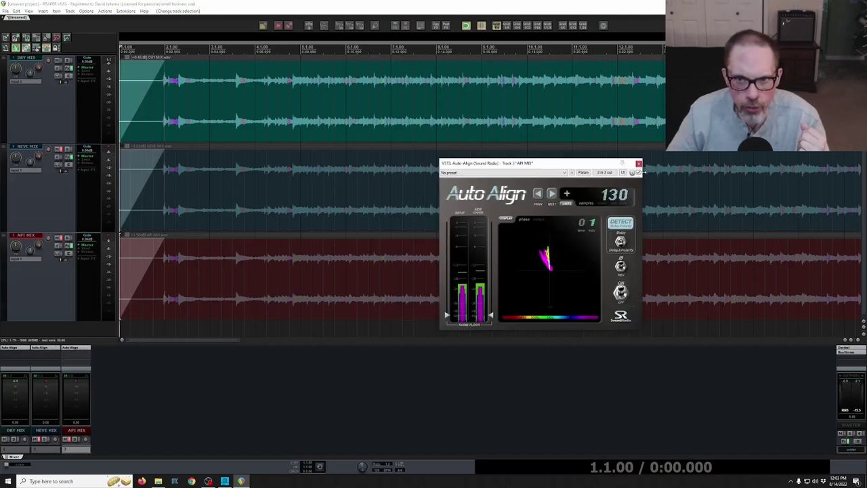
left_click(638, 164)
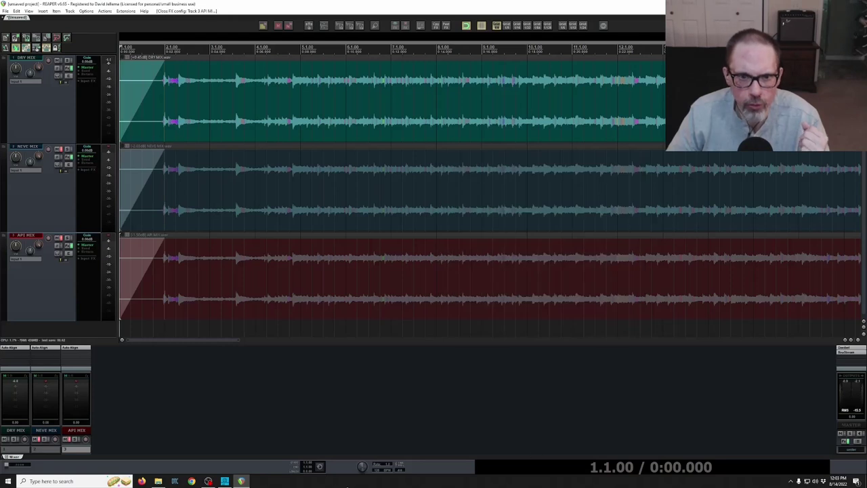
left_click(54, 481)
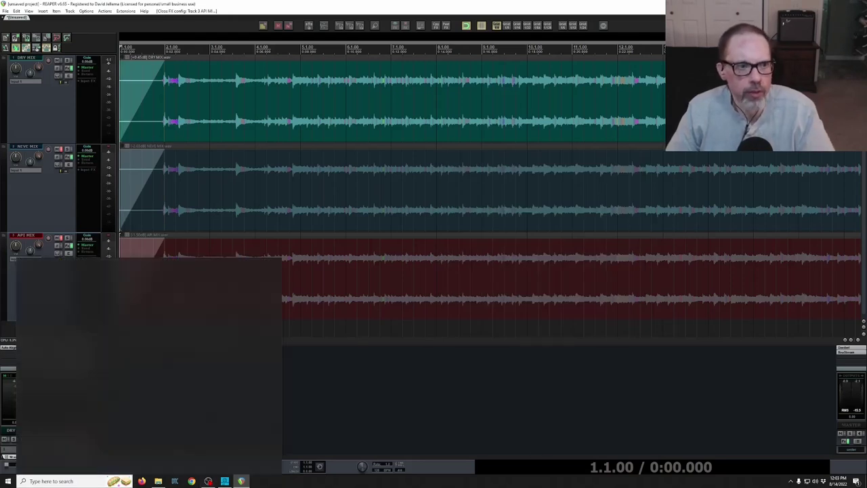
left_click(327, 434)
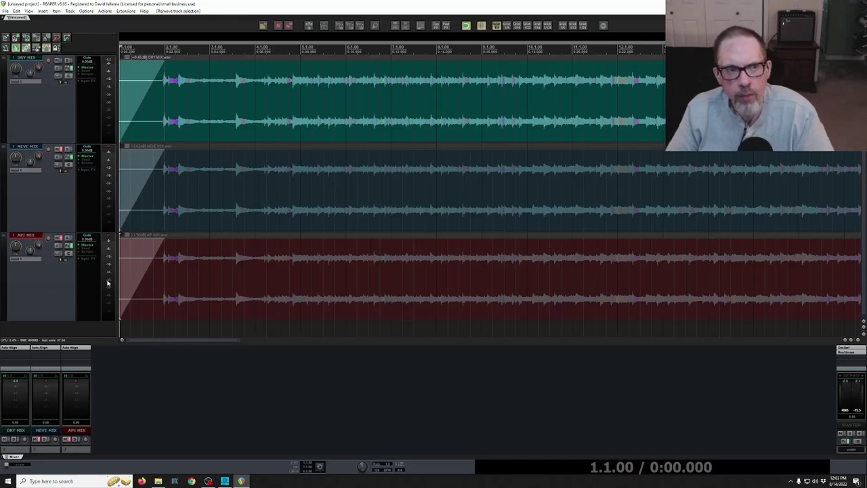
With the transport stopped, solo and unsolo the NEVE MIX track and the API MIX track in turn, returning to the DRY MIX
left_click(45, 440)
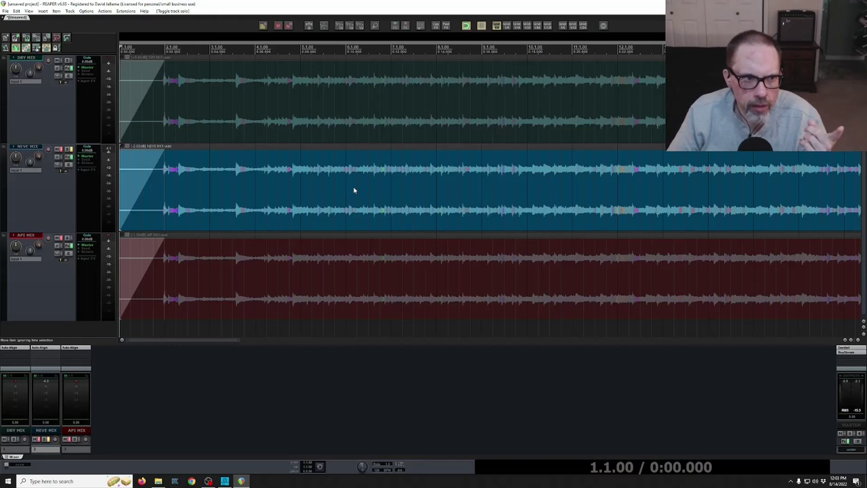
left_click(48, 439)
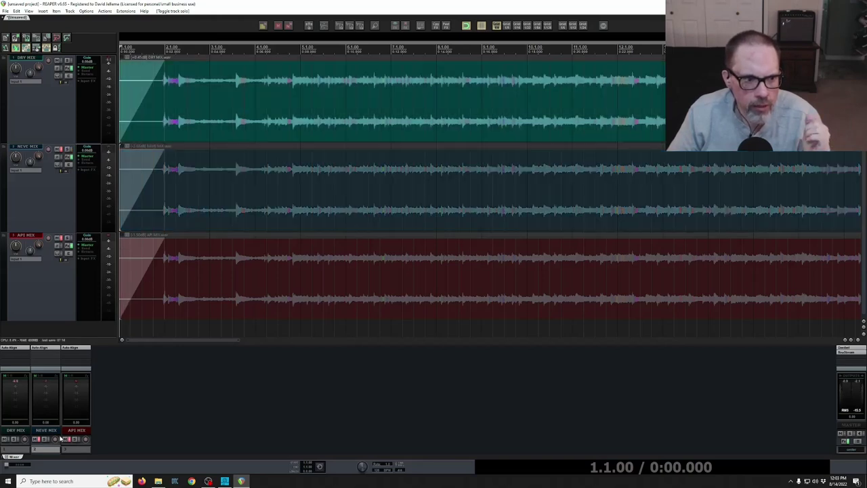
left_click(75, 438)
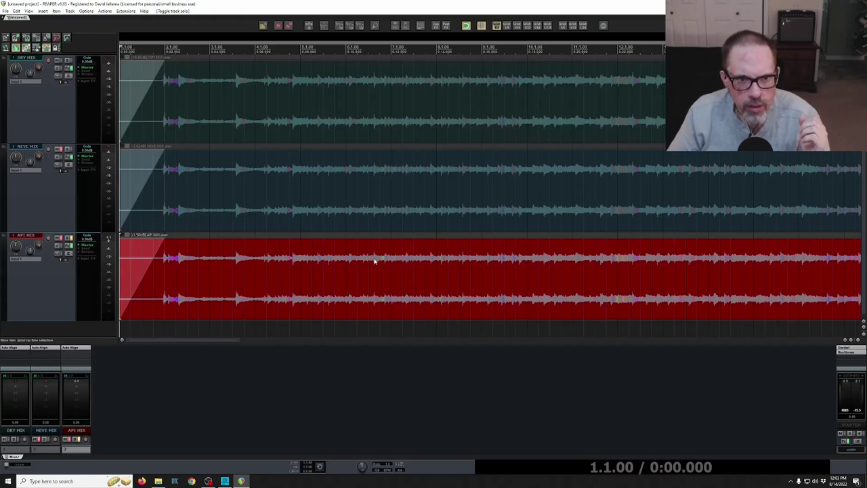
left_click(73, 439)
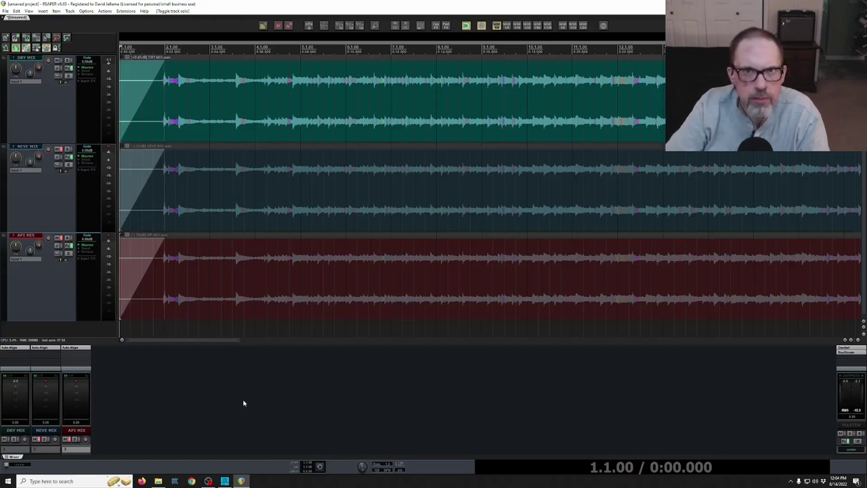
Start playback from the beginning and compare the DRY MIX with the soloed NEVE MIX and the soloed API MIX
key("space")
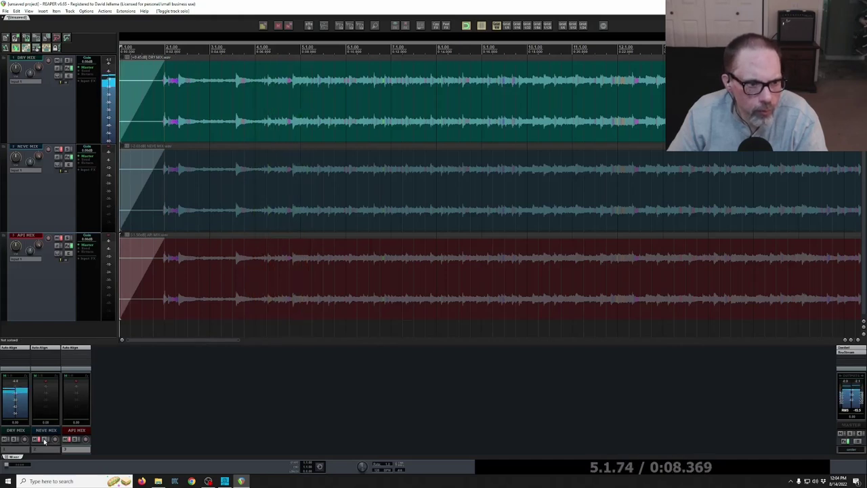
left_click(45, 439)
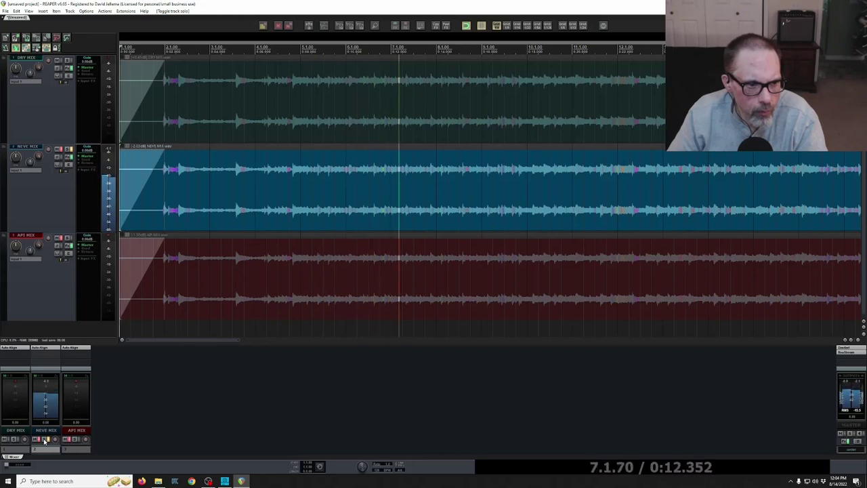
left_click(44, 439)
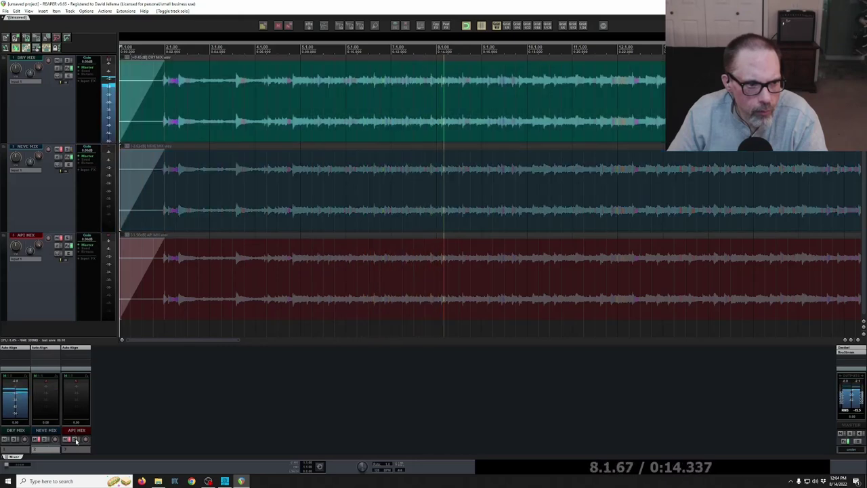
left_click(75, 438)
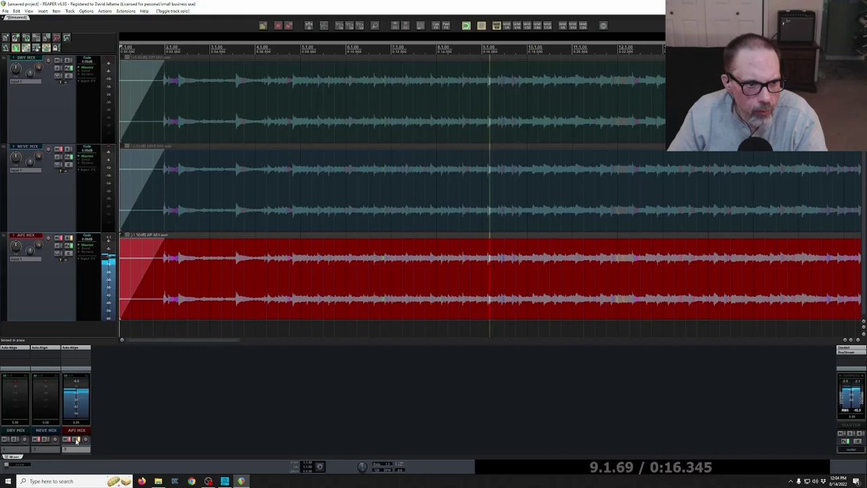
left_click(76, 439)
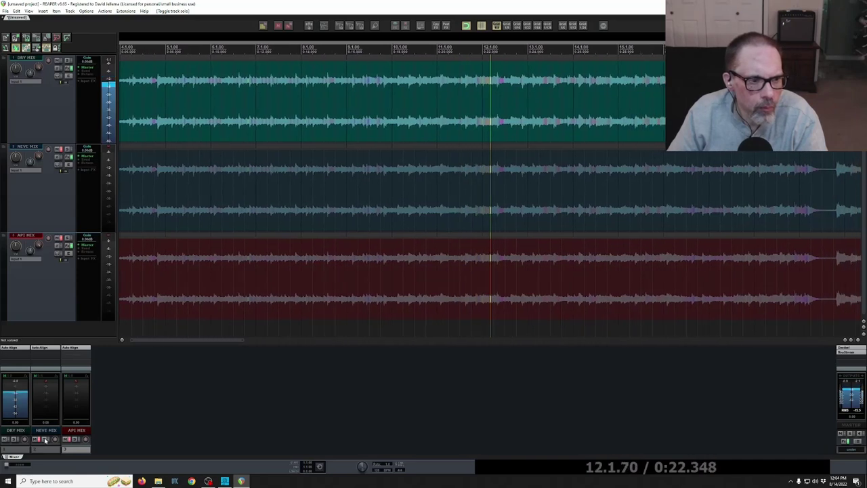
During playback, run two rounds of soloing NEVE MIX and API MIX alternately, going back to the DRY MIX after each solo
left_click(44, 438)
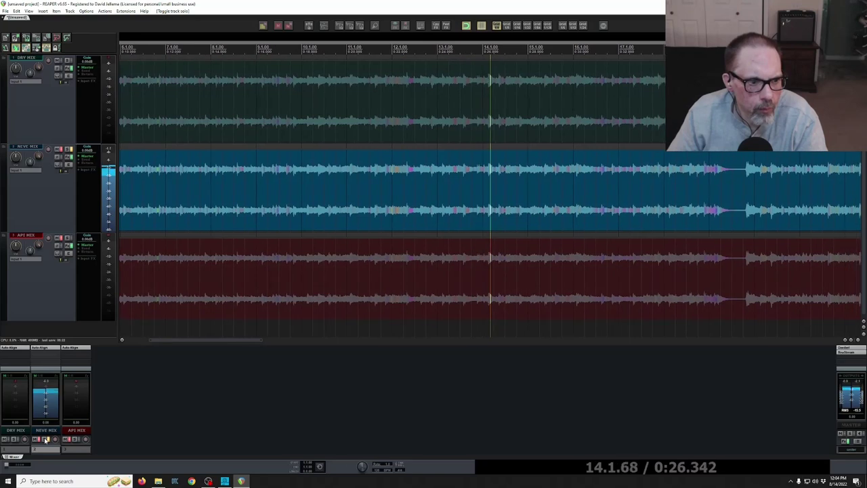
left_click(15, 438)
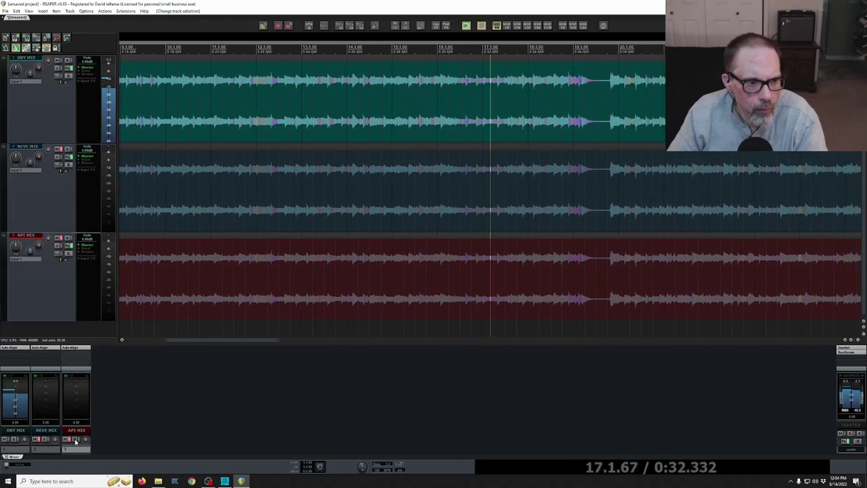
left_click(76, 439)
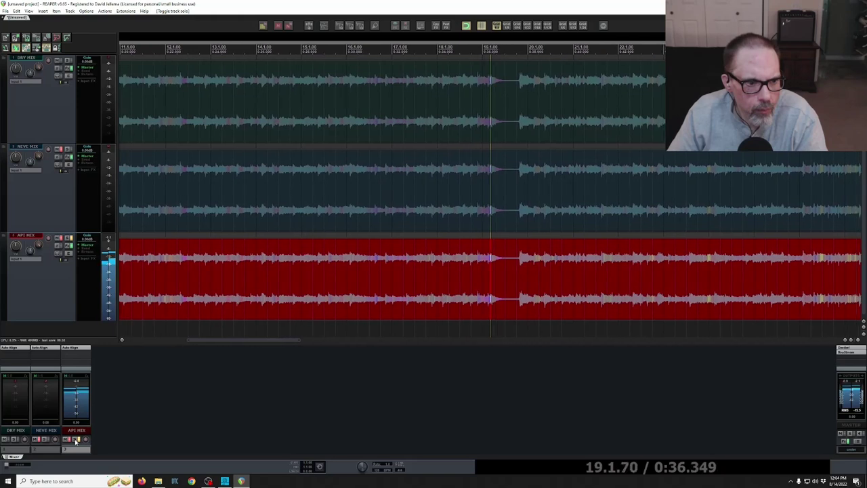
left_click(68, 440)
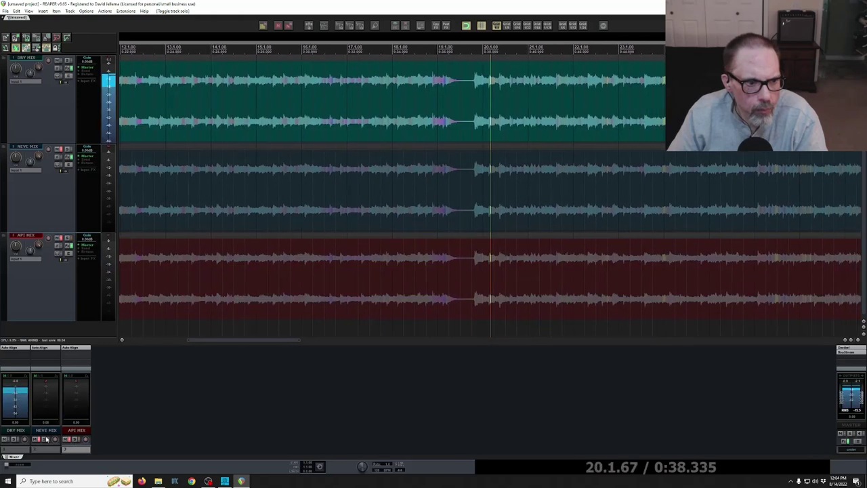
left_click(45, 439)
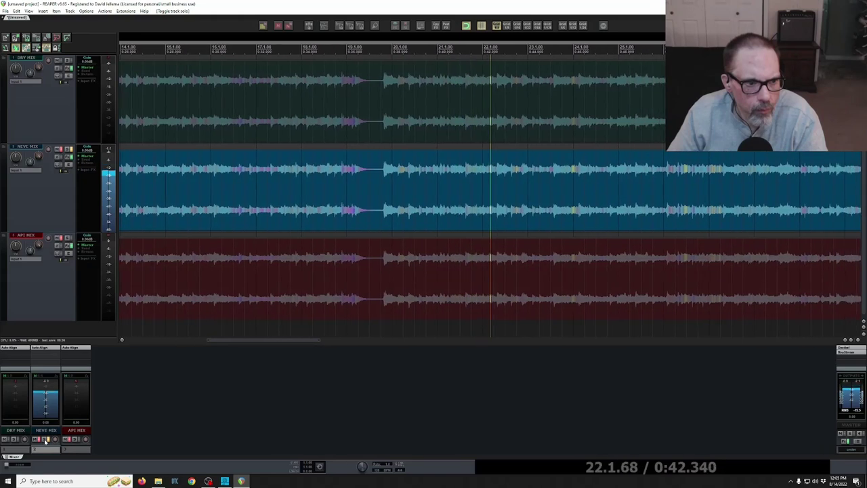
left_click(45, 439)
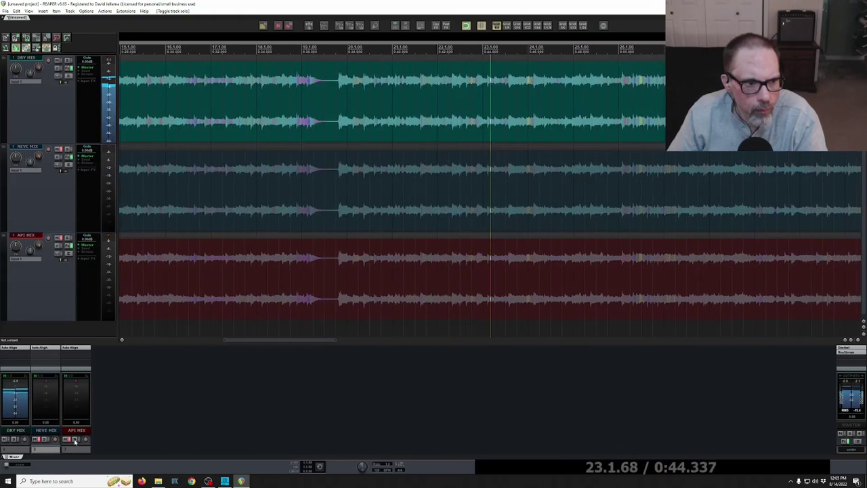
left_click(75, 439)
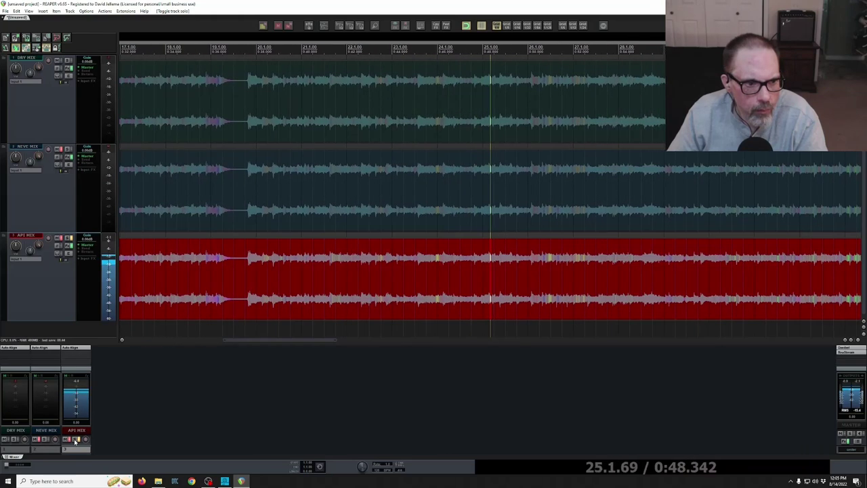
left_click(15, 440)
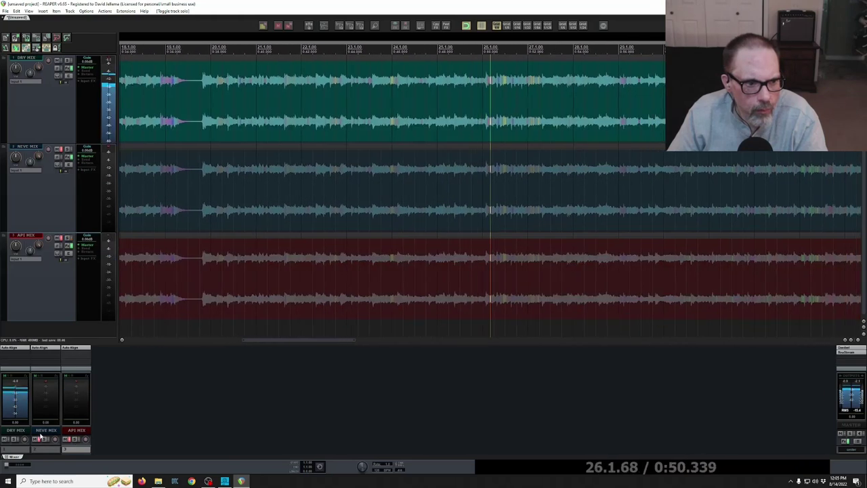
Audition the NEVE MIX solo twice against the DRY MIX and the API MIX solo once, ending on the DRY MIX
left_click(45, 440)
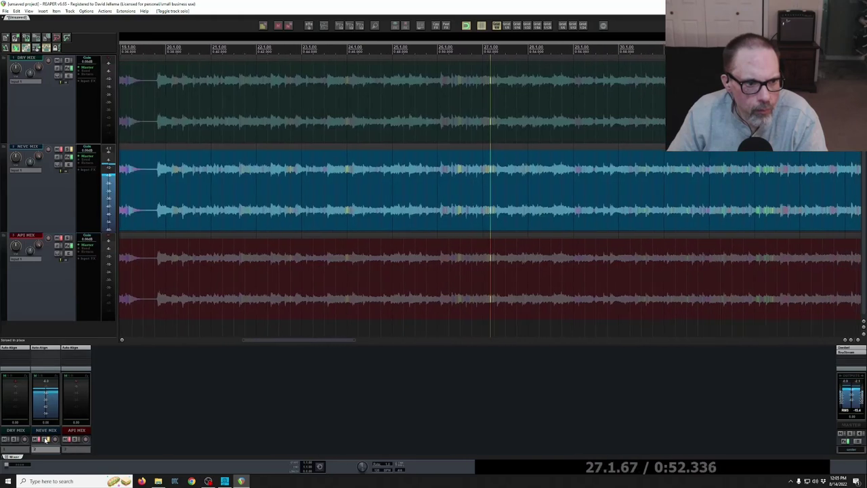
key("s")
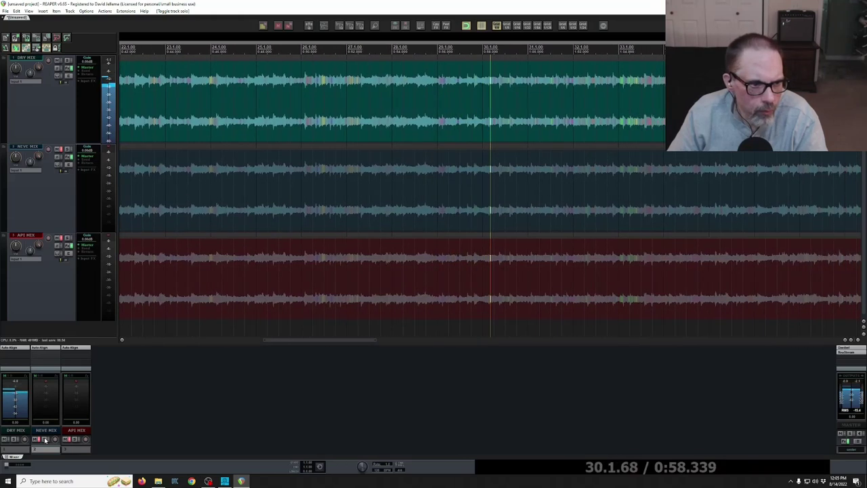
left_click(45, 439)
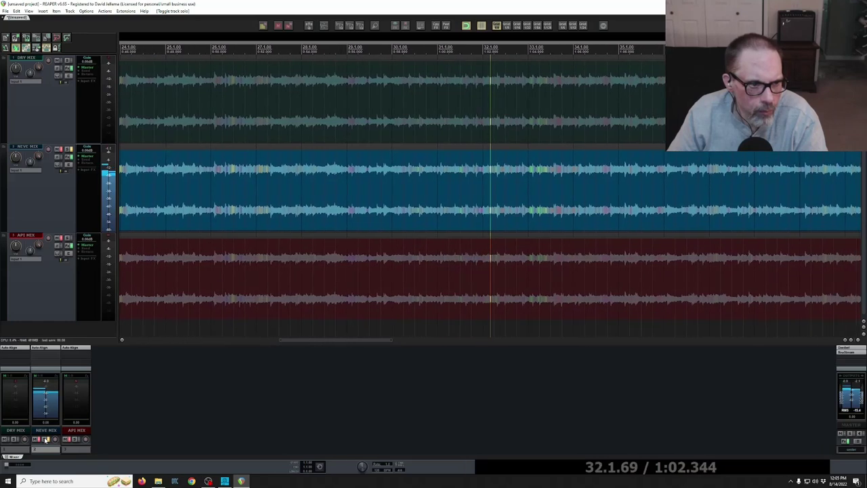
left_click(44, 440)
left_click(78, 440)
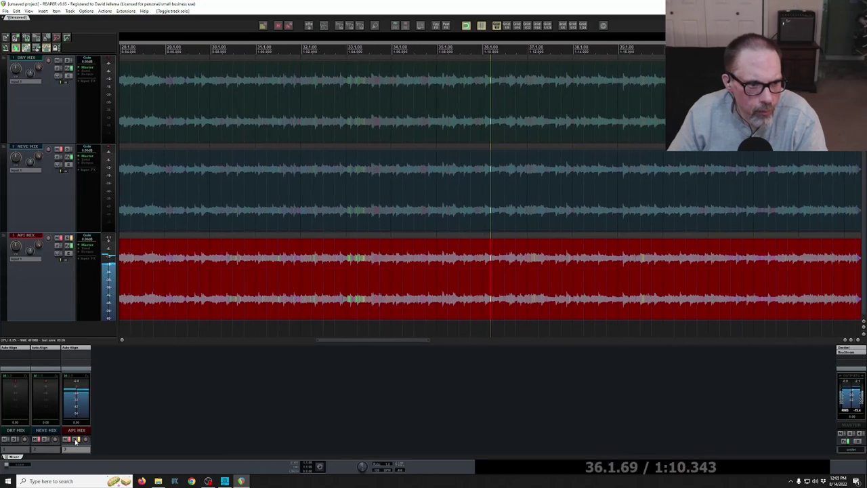
left_click(17, 439)
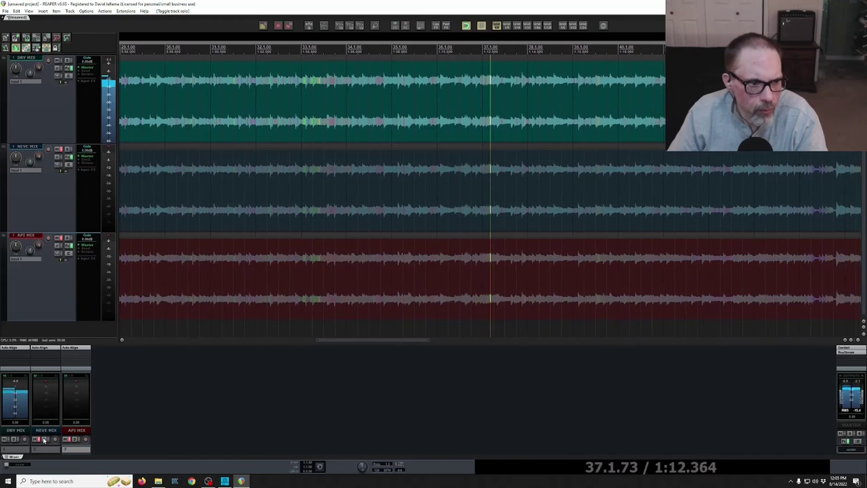
Keep playing and alternate NEVE MIX and API MIX solos for two longer rounds, listening to the DRY MIX between them
left_click(45, 438)
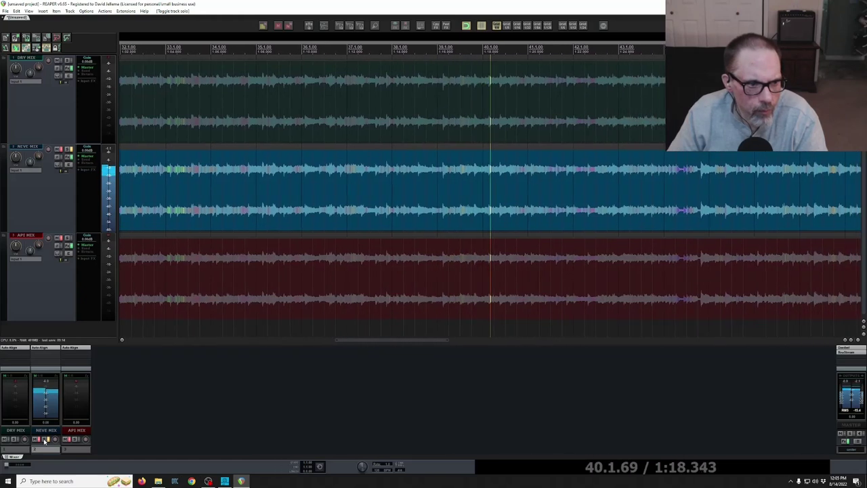
key("Up")
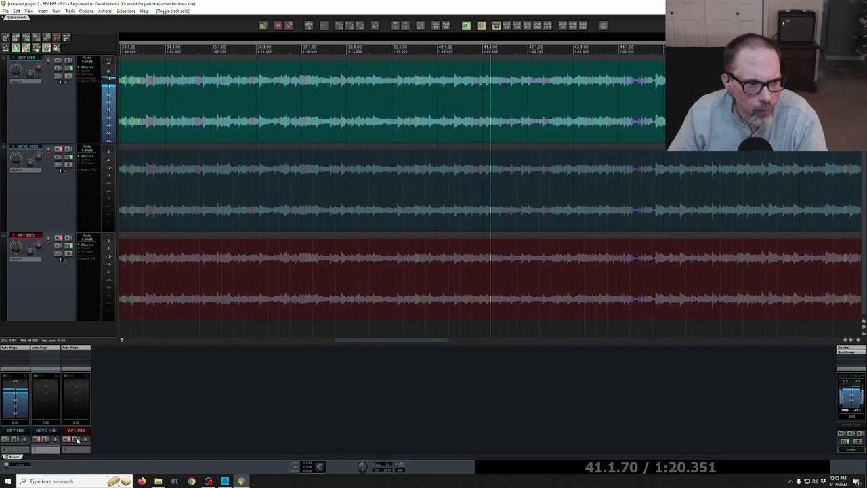
left_click(78, 448)
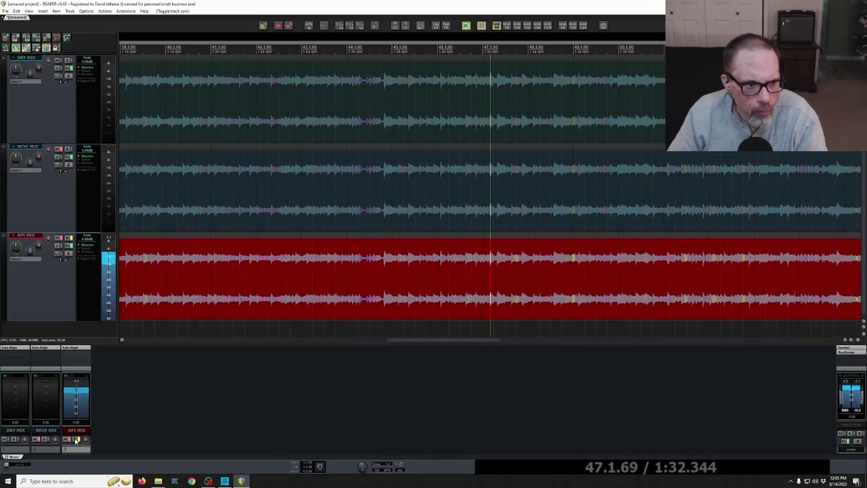
left_click(77, 438)
left_click(43, 439)
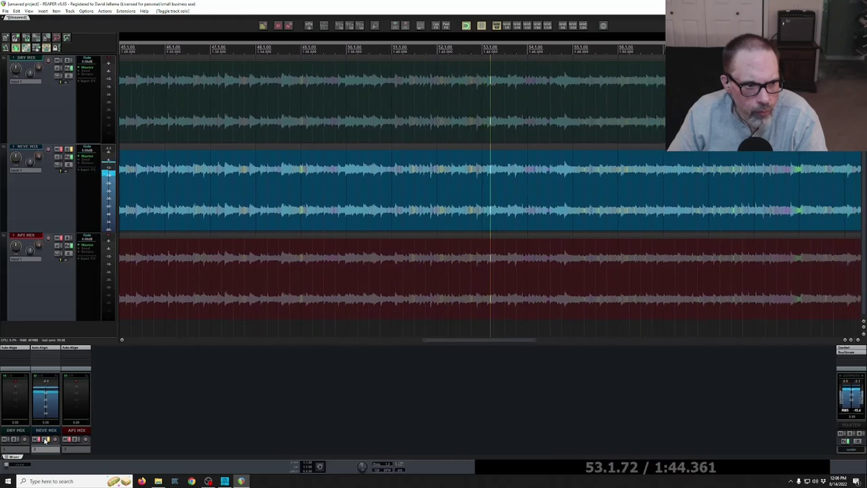
key("Up")
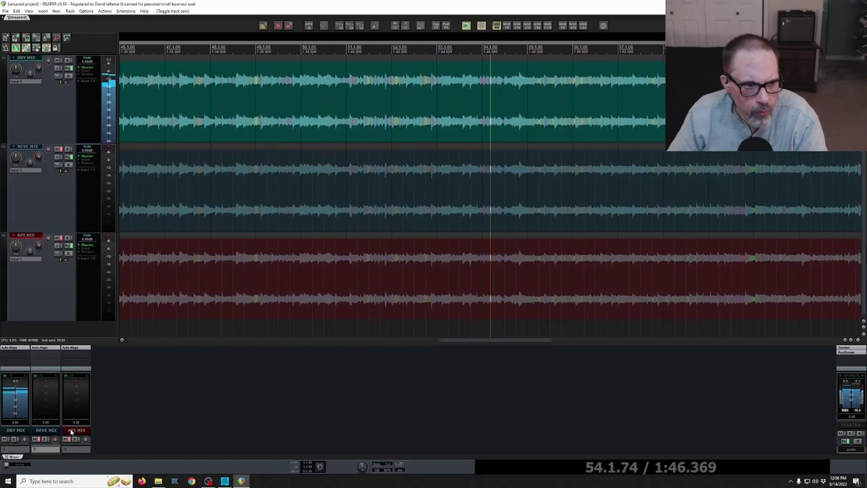
left_click(76, 439)
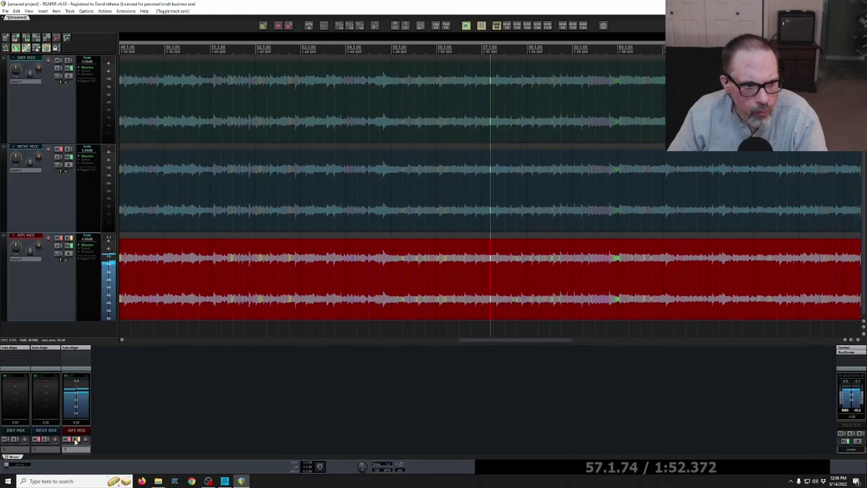
key("1")
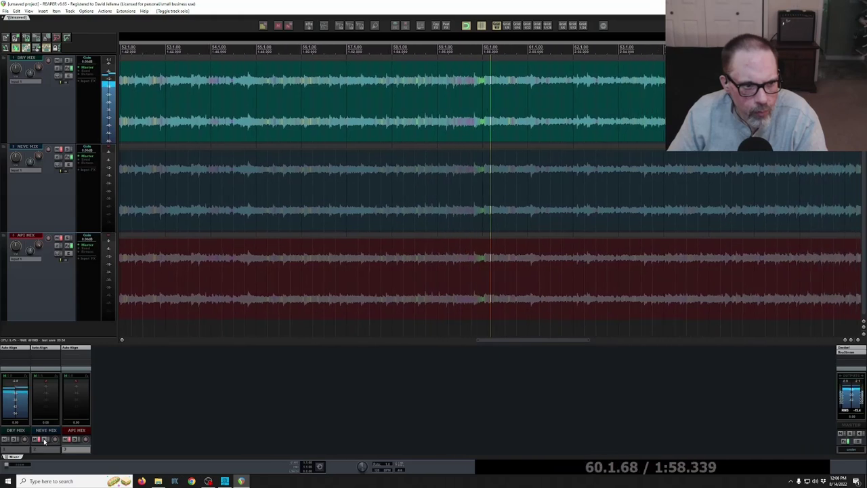
Compare the NEVE MIX, DRY MIX and API MIX once more by soloing, and clear the solo to hear the DRY MIX
left_click(44, 439)
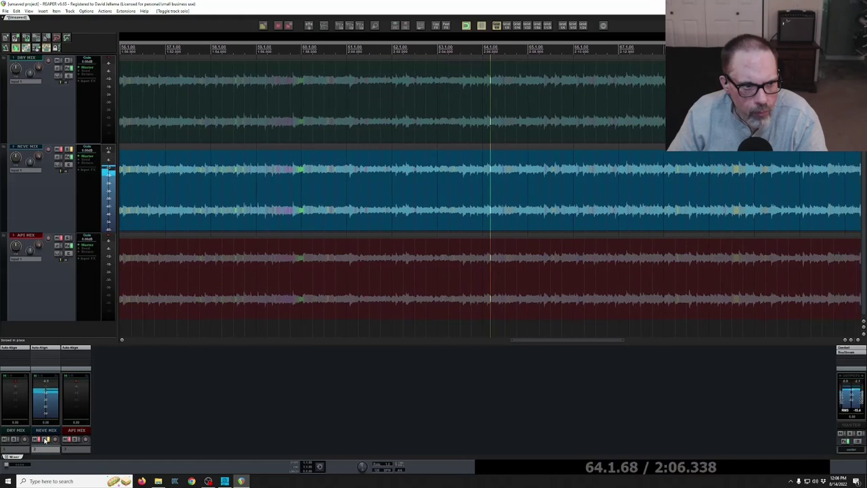
left_click(14, 438)
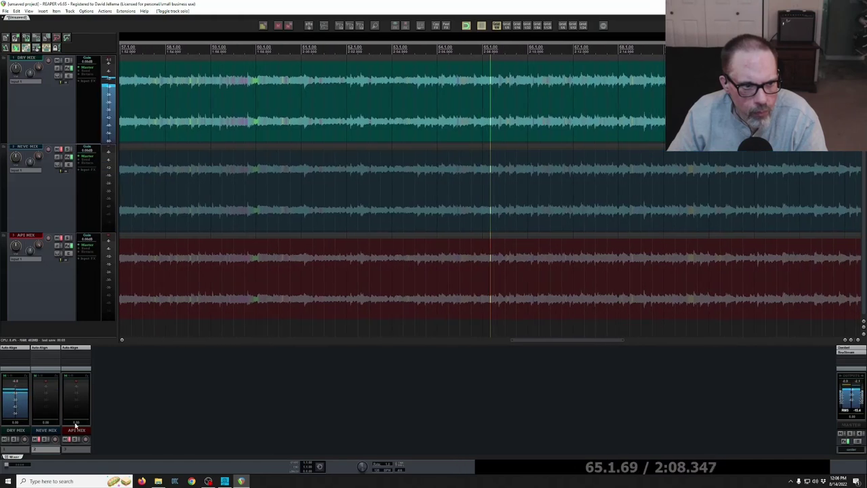
left_click(75, 438)
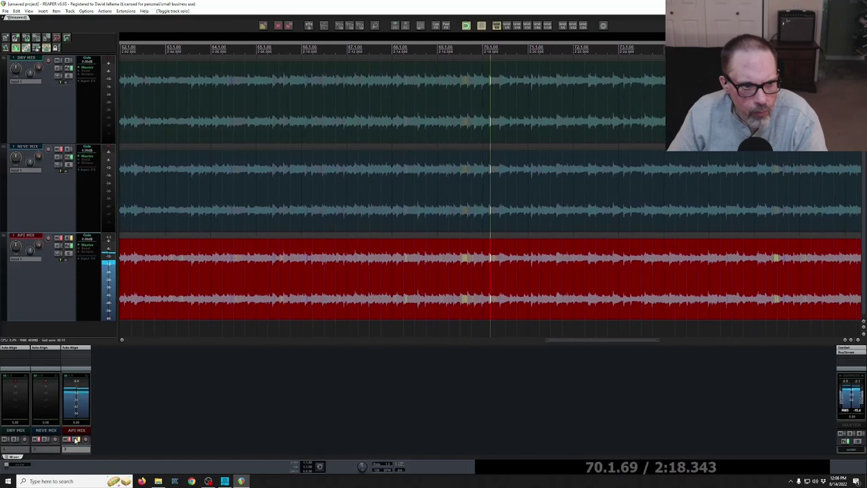
key("1")
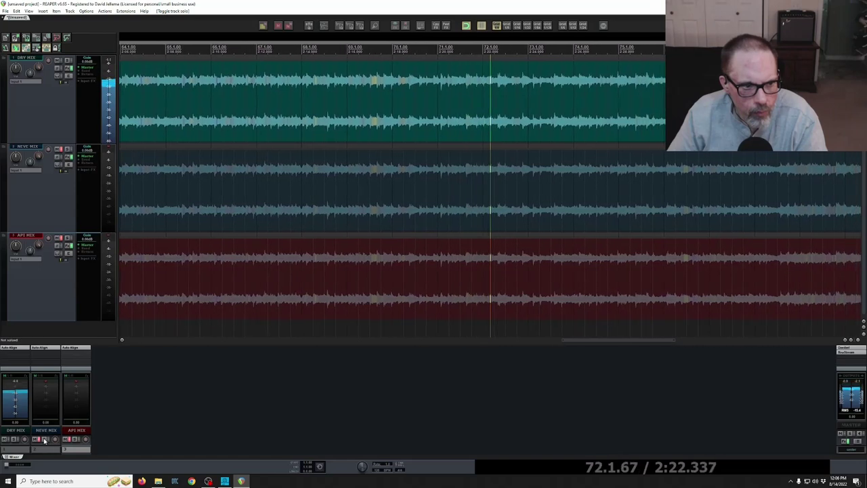
Alternate NEVE MIX and API MIX solos against the DRY MIX until playback returns to the start, and clear the solo
left_click(44, 440)
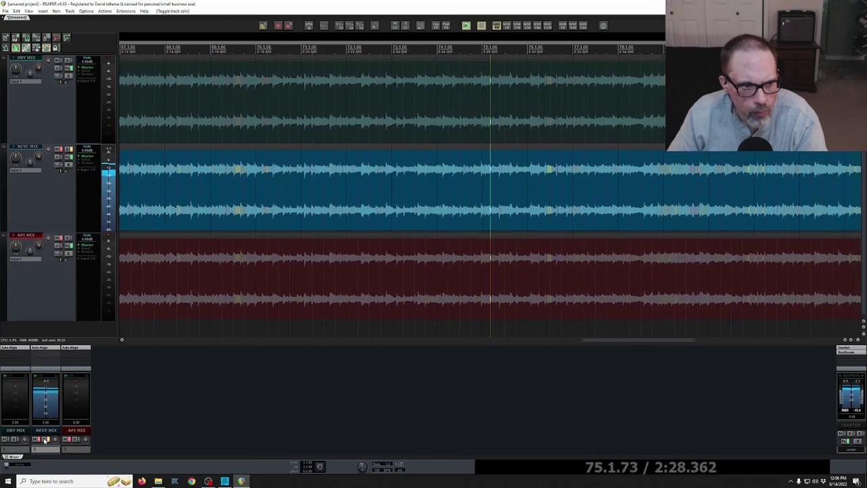
left_click(14, 438)
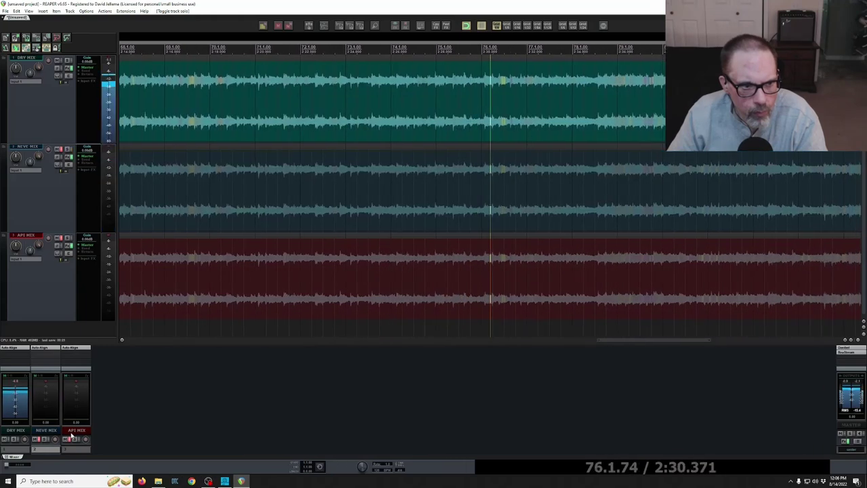
left_click(76, 439)
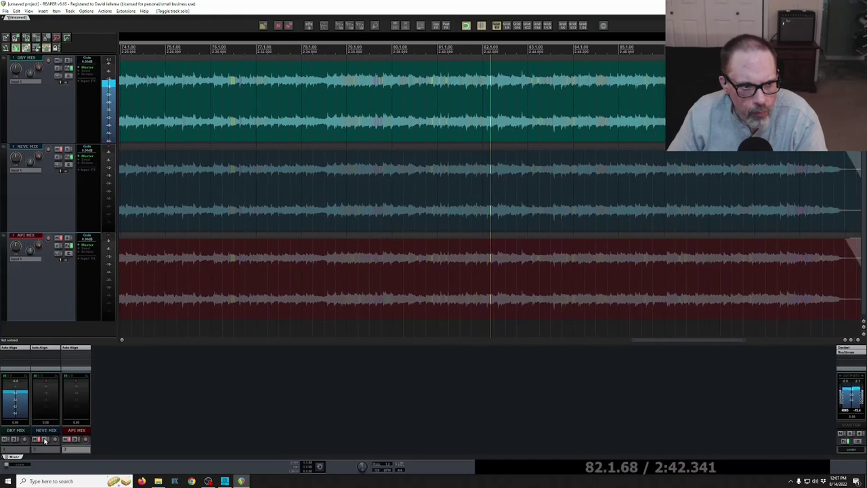
left_click(44, 440)
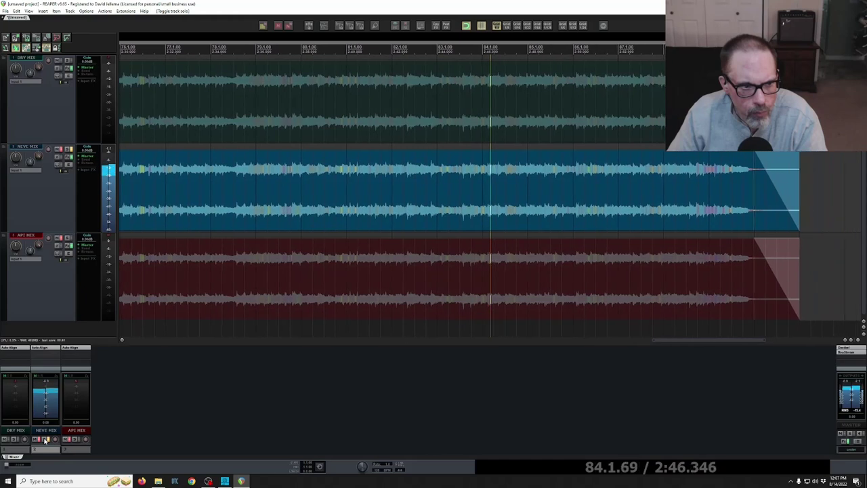
left_click(14, 439)
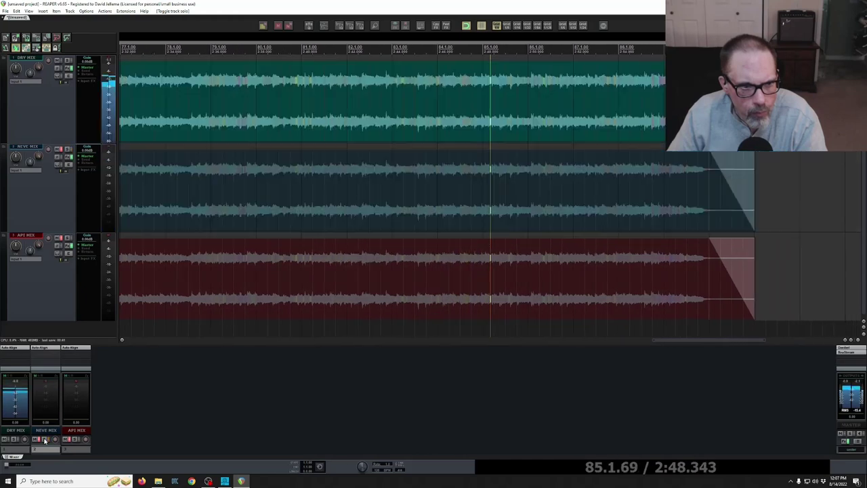
left_click(75, 439)
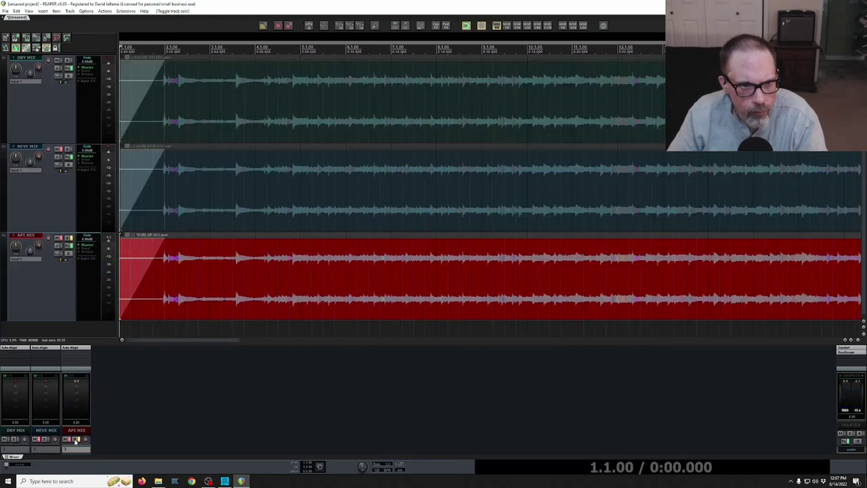
key("Up")
key("Up")
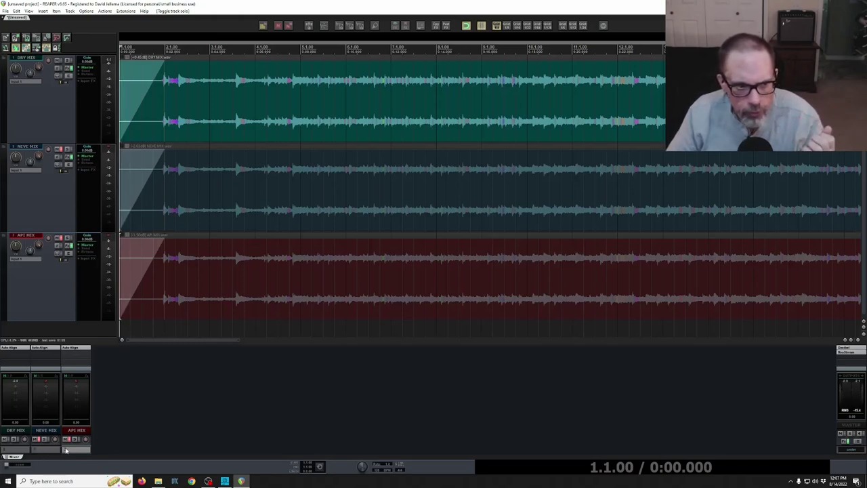
left_click(46, 456)
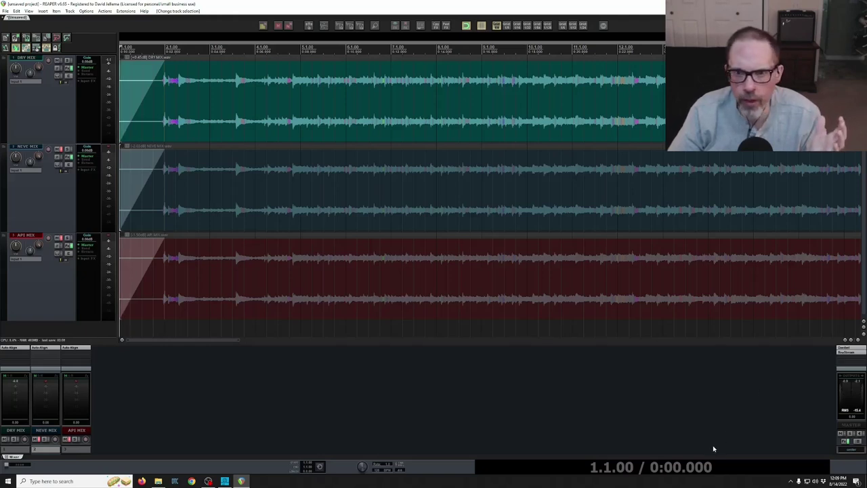
Open the Decibel meter on the master track, solo DRY MIX and NEVE MIX together, and play them briefly
left_click(856, 348)
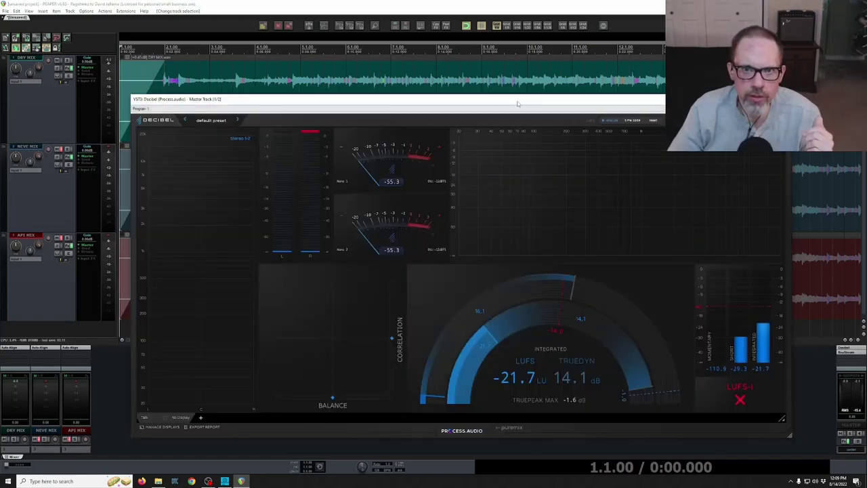
mouse_move(516, 102)
left_mouse_down()
mouse_move(528, 107)
mouse_move(513, 105)
left_mouse_up()
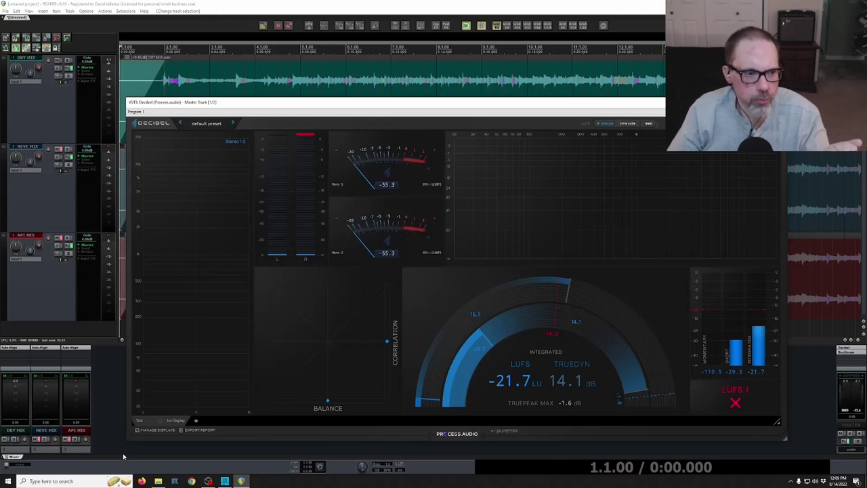
left_click(14, 440)
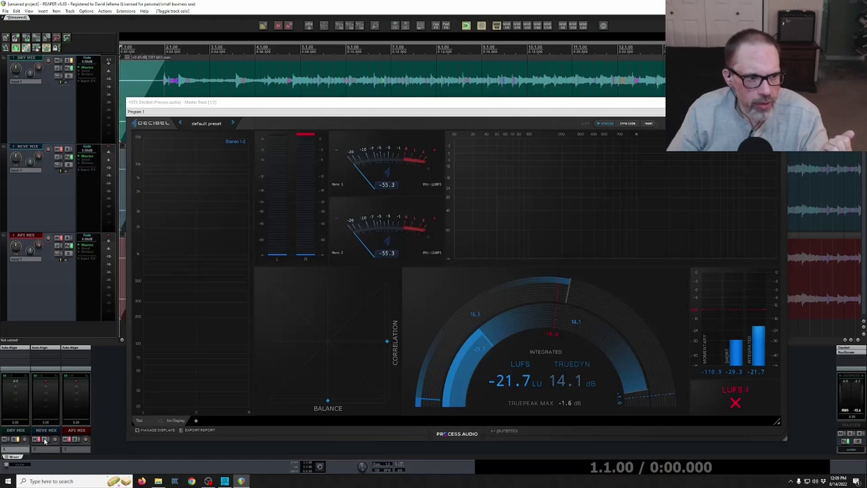
left_click(44, 439)
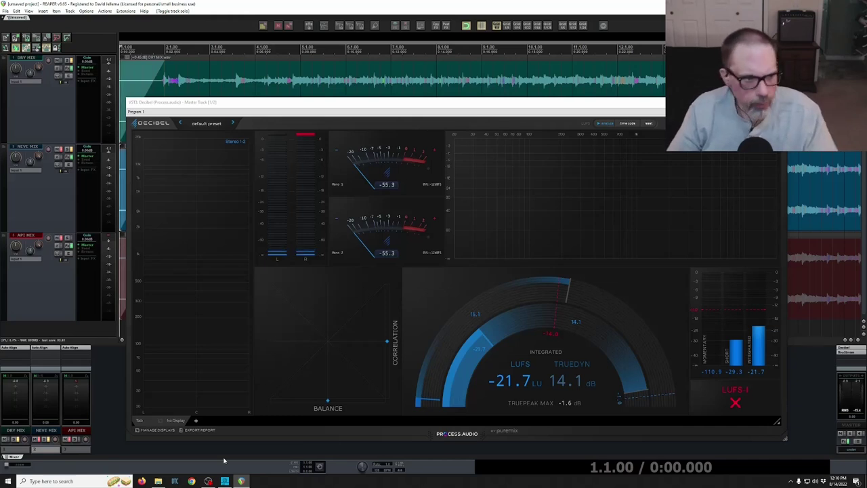
key("space")
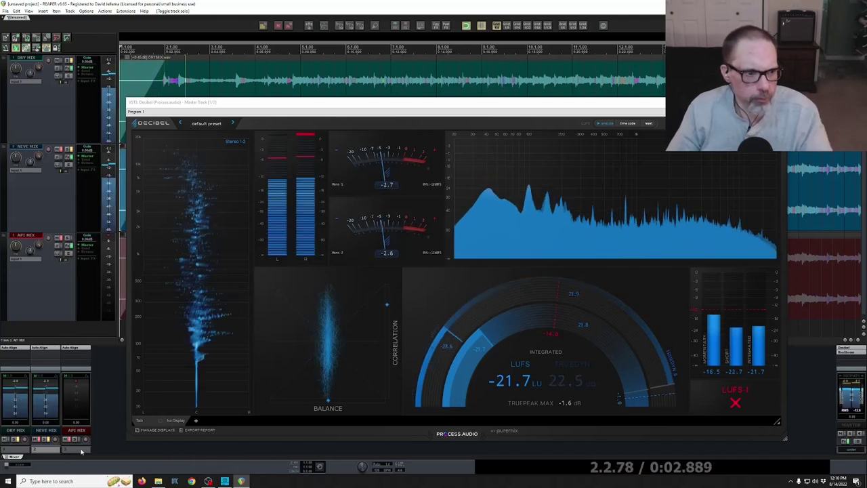
key("space")
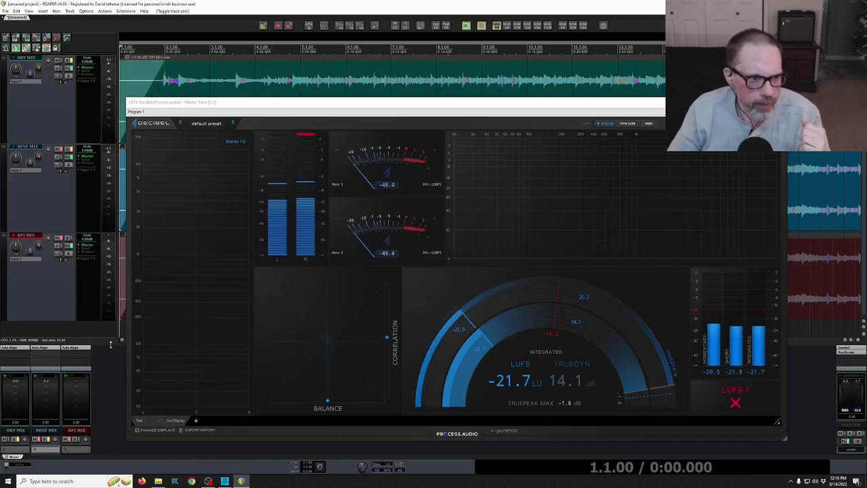
Enlarge the mixer to expose the phase controls, invert the DRY MIX phase, and play a null test against NEVE MIX
left_click_drag(110, 344, 114, 308)
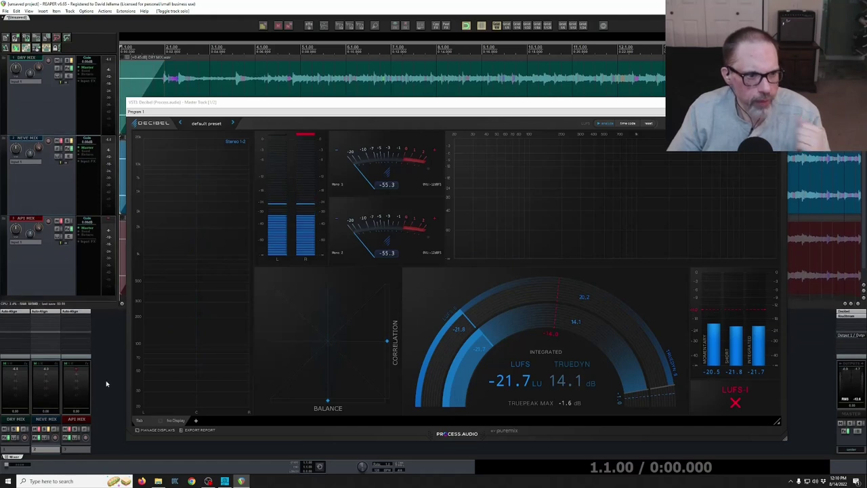
left_click(23, 431)
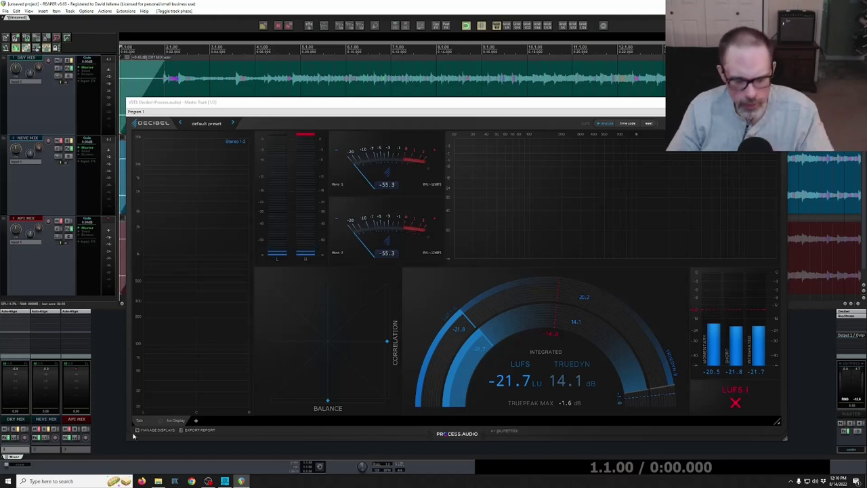
key("space")
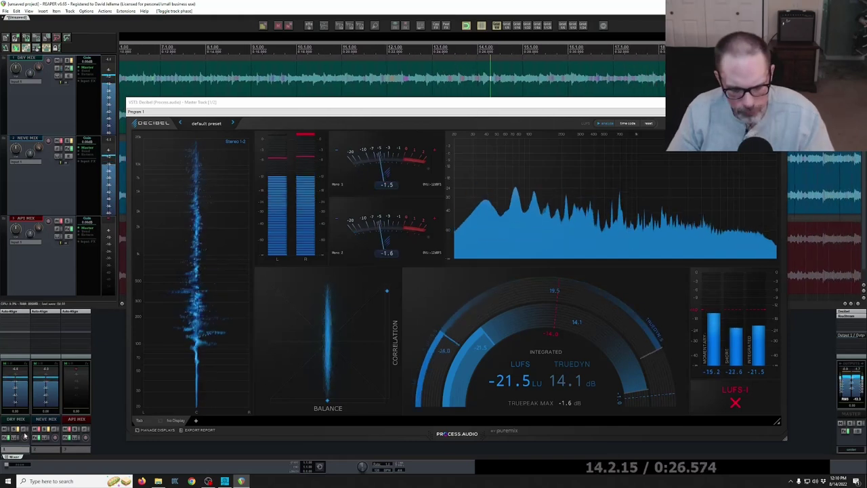
key("space")
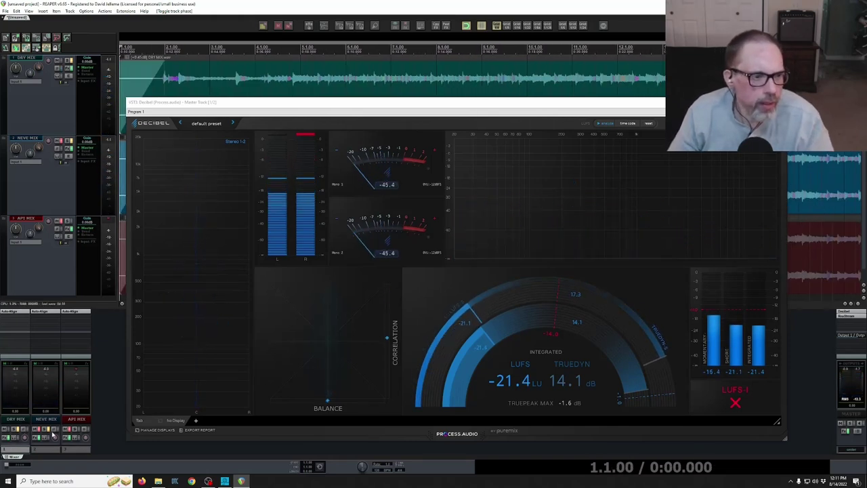
Replace the NEVE MIX solo with API MIX and play its null test against the phase-inverted DRY MIX
left_click(64, 425)
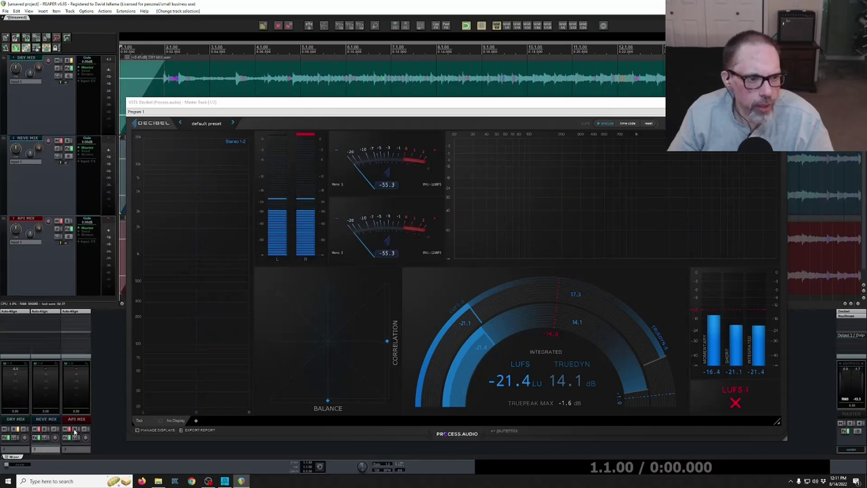
left_click(84, 451)
key("space")
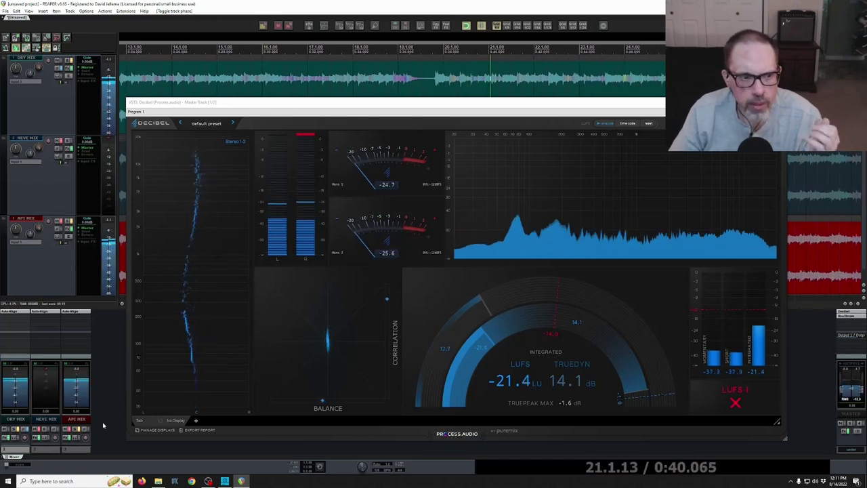
key("space")
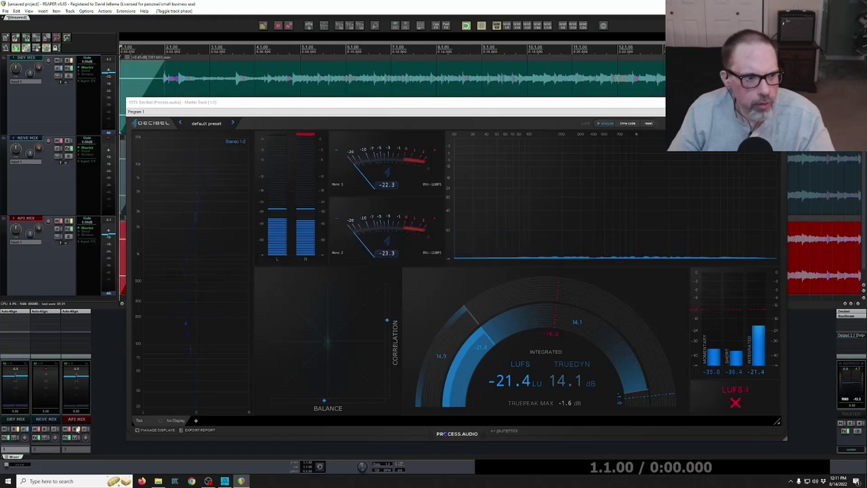
Switch the solo from API MIX back to NEVE MIX and replay the null test with the inverted DRY MIX
left_click(74, 430)
left_click(54, 438)
left_click(54, 429)
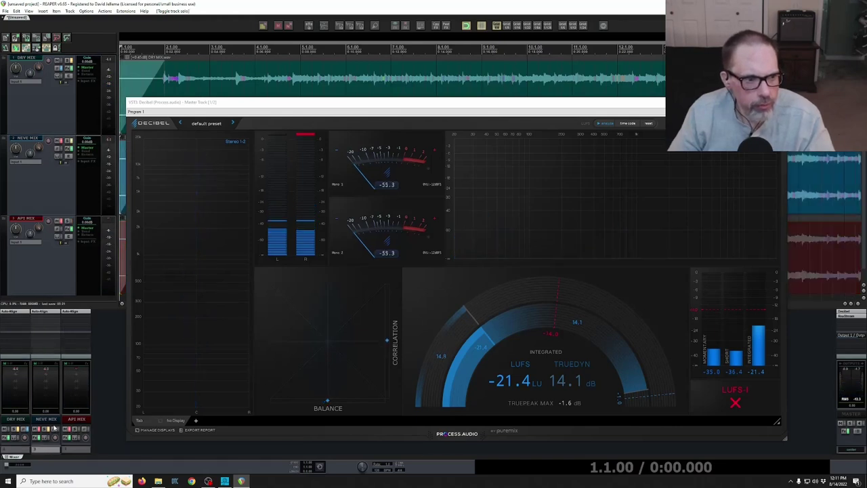
key("space")
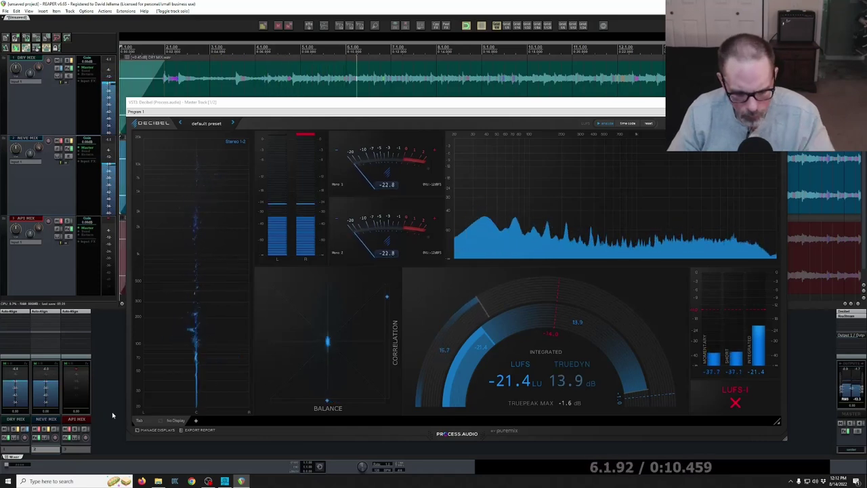
key("space")
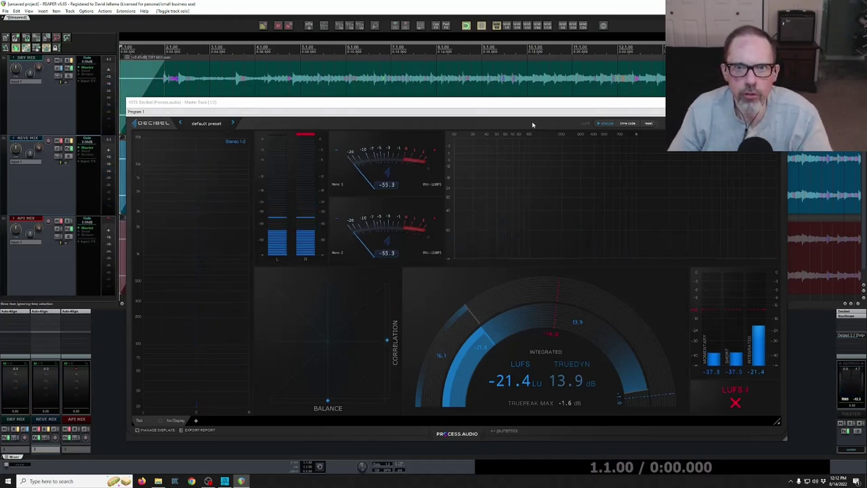
Close the Decibel meter, make a time selection from bar 37 (1:12) in a denser section, and start playback there
key("Escape")
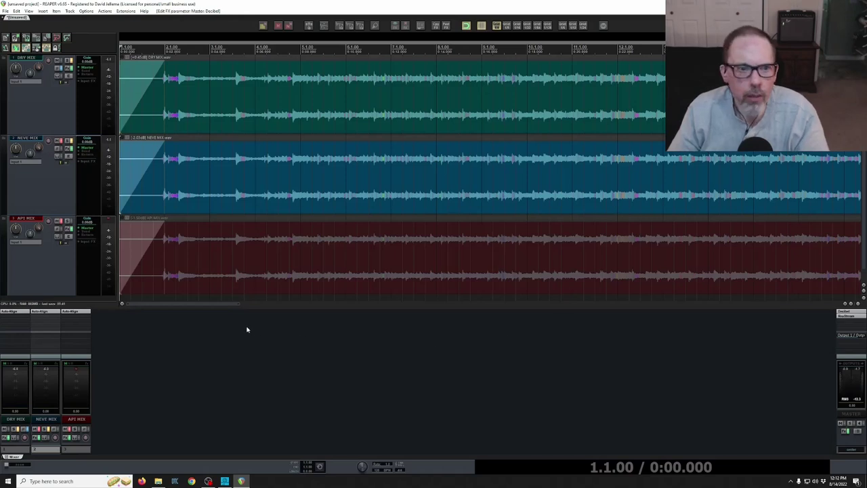
left_click_drag(219, 303, 439, 304)
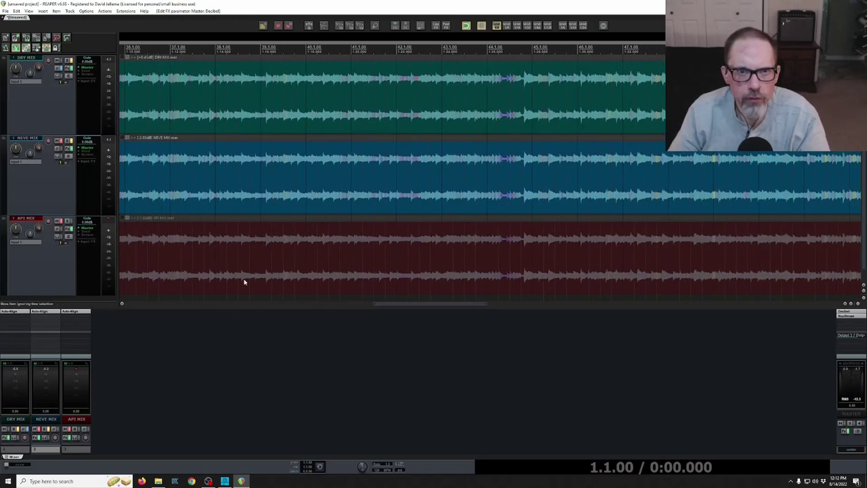
left_click_drag(178, 68, 858, 67)
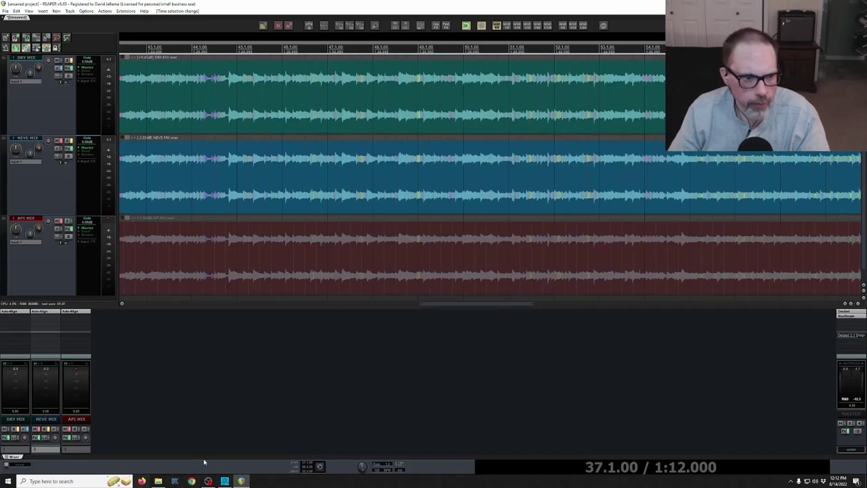
key("space")
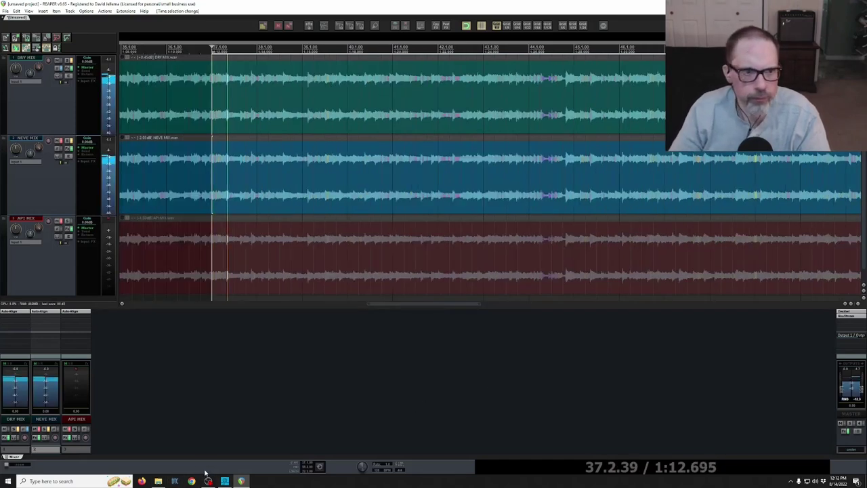
Reopen the Decibel meter and toggle the DRY MIX phase from normal to inverted during playback against NEVE MIX
left_click(22, 433)
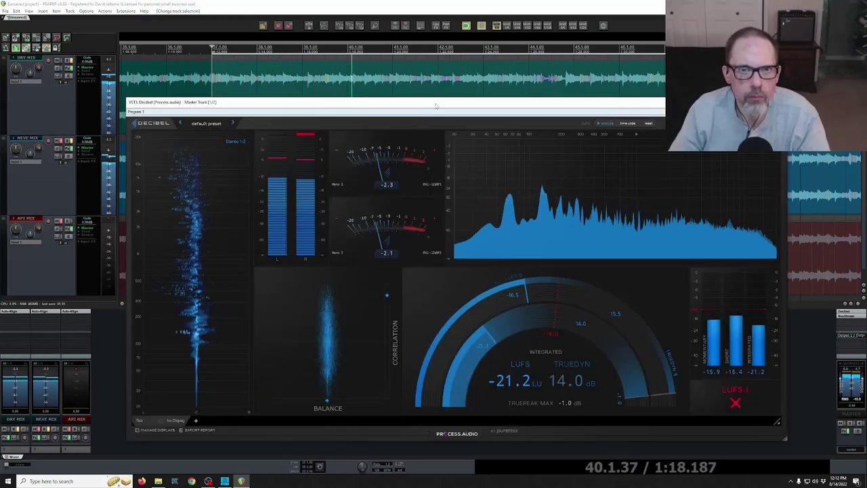
mouse_move(435, 106)
left_mouse_down()
mouse_move(483, 124)
mouse_move(428, 104)
left_mouse_up()
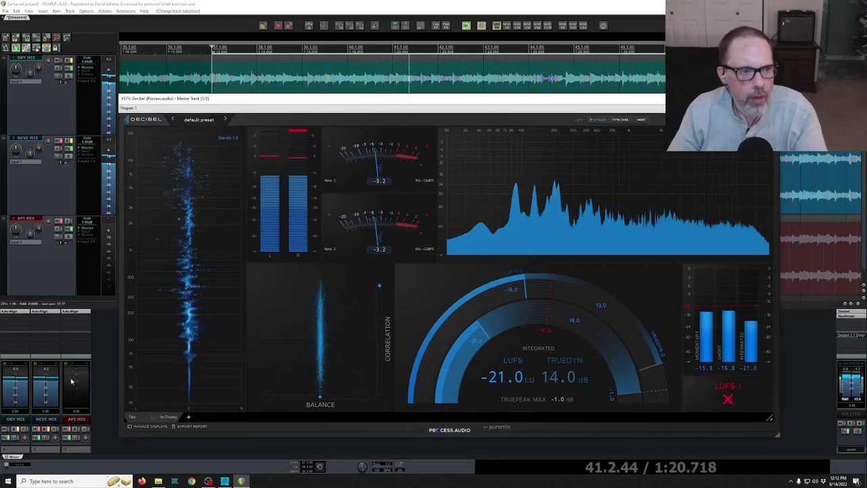
left_click(23, 430)
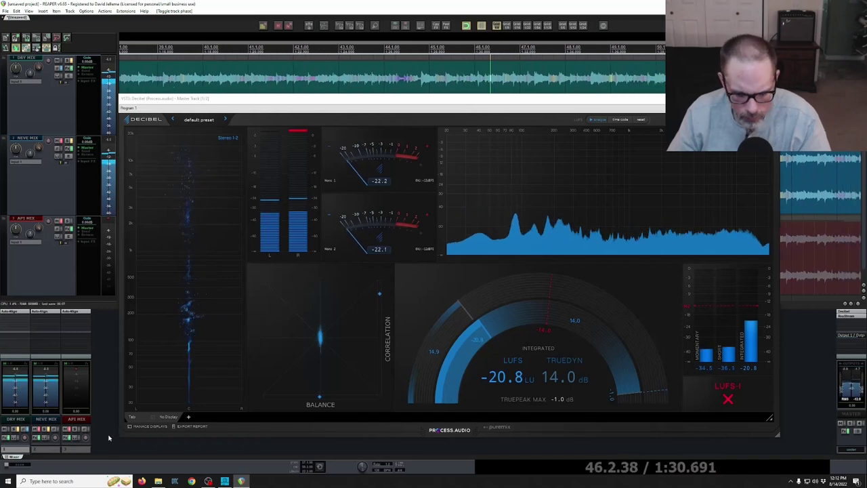
key("space")
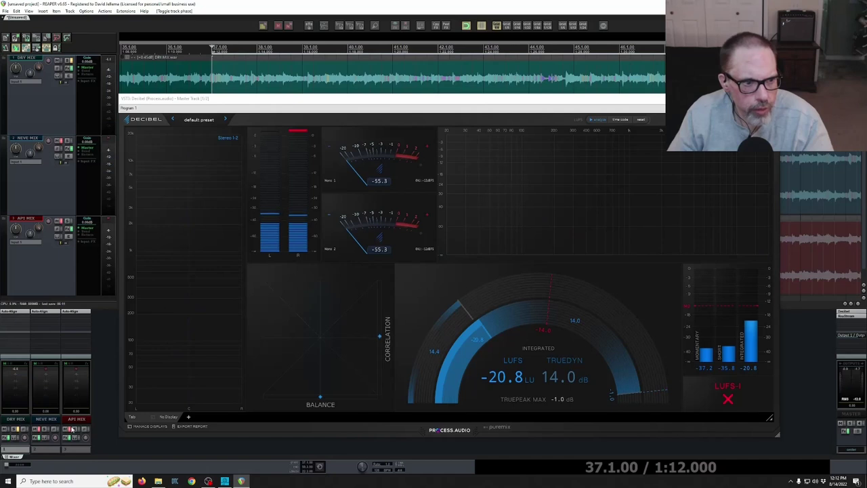
Solo API MIX with the DRY MIX and play the phase-inverted null test from bar 37
left_click(76, 339)
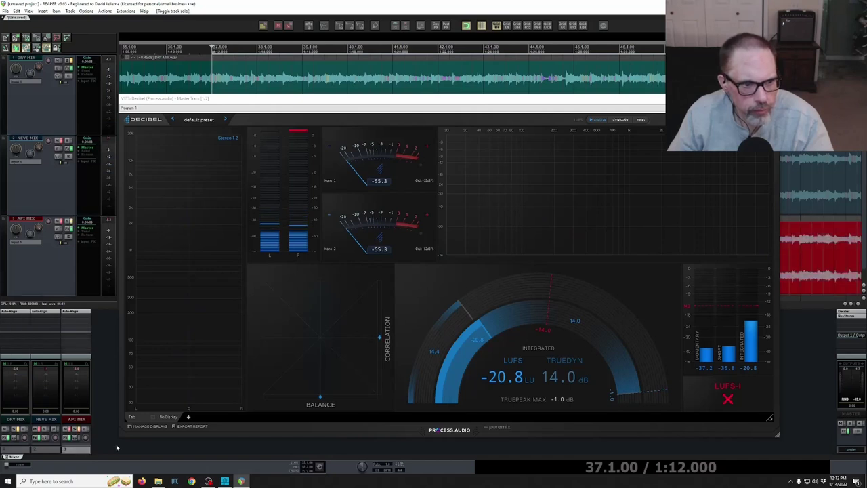
key("space")
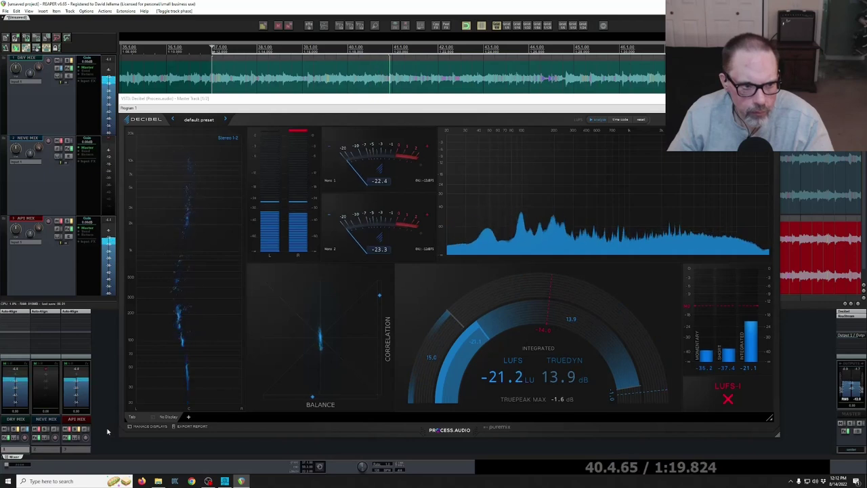
key("space")
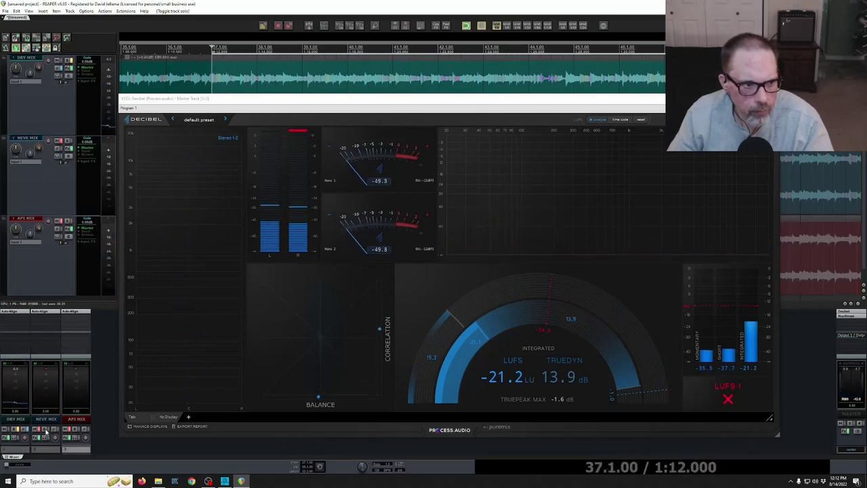
Play the phase-inverted null test from bar 37, switching the solo against DRY MIX from NEVE MIX to API MIX and back
key("space")
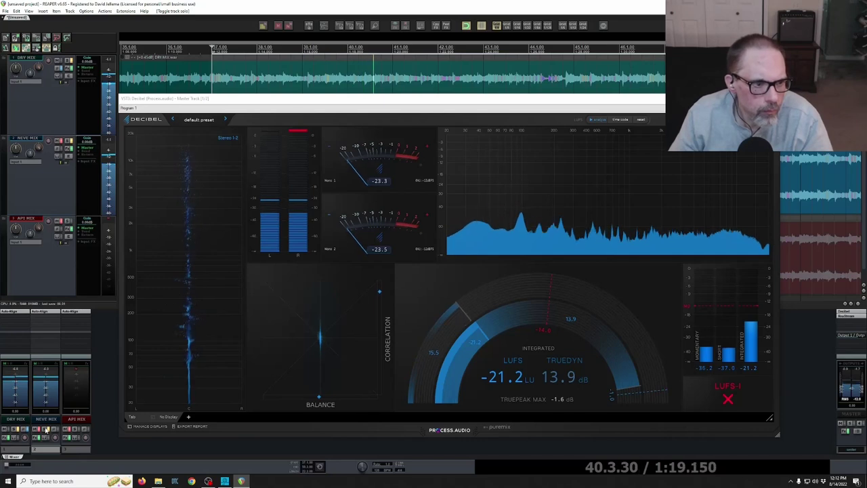
left_click(86, 430)
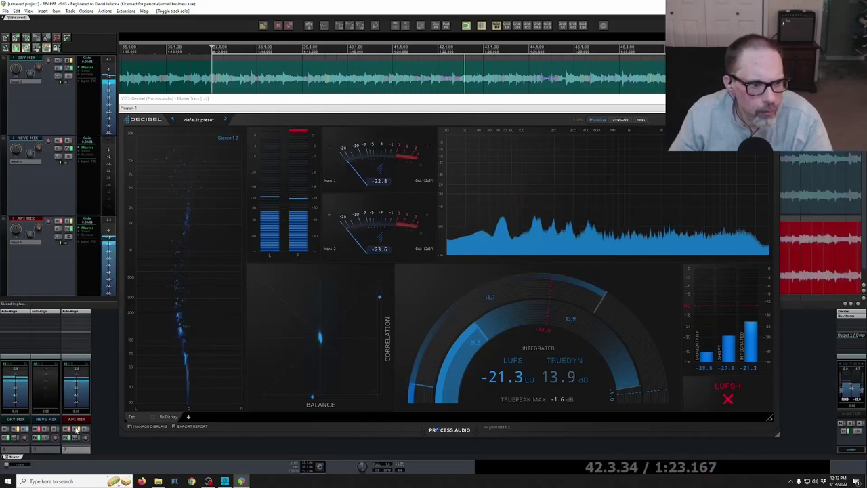
left_click(44, 431)
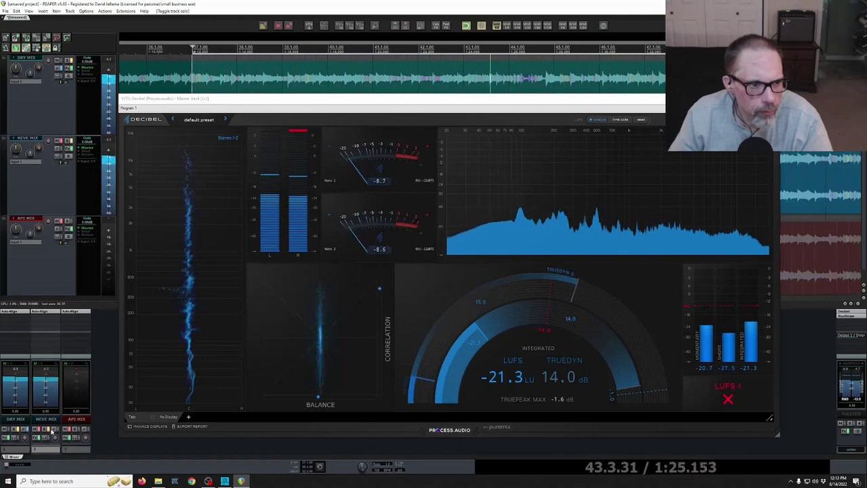
Stop playback, restore the DRY MIX phase to normal, and unsolo NEVE MIX
key("space")
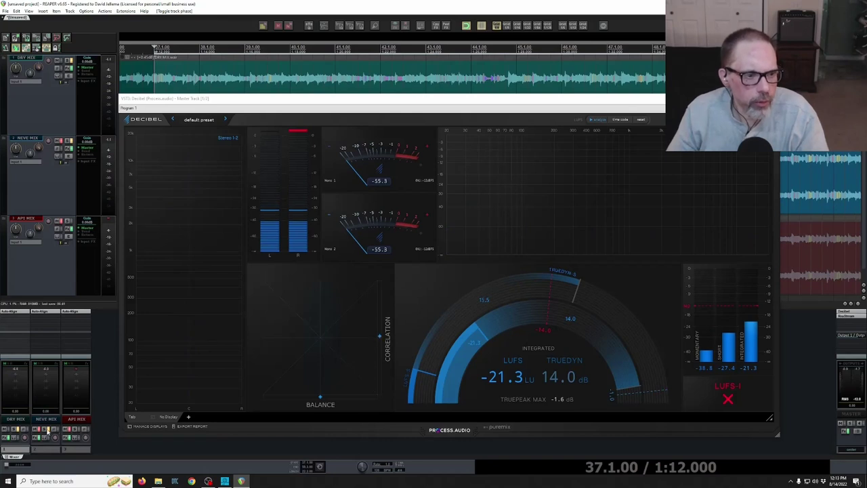
left_click(61, 436)
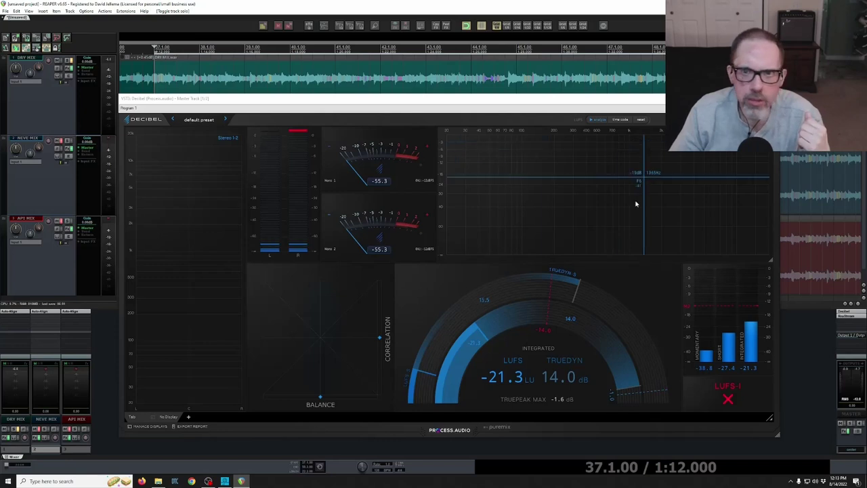
Close the Decibel meter, remove the time selection, and return the edit cursor to the project start
key("Escape")
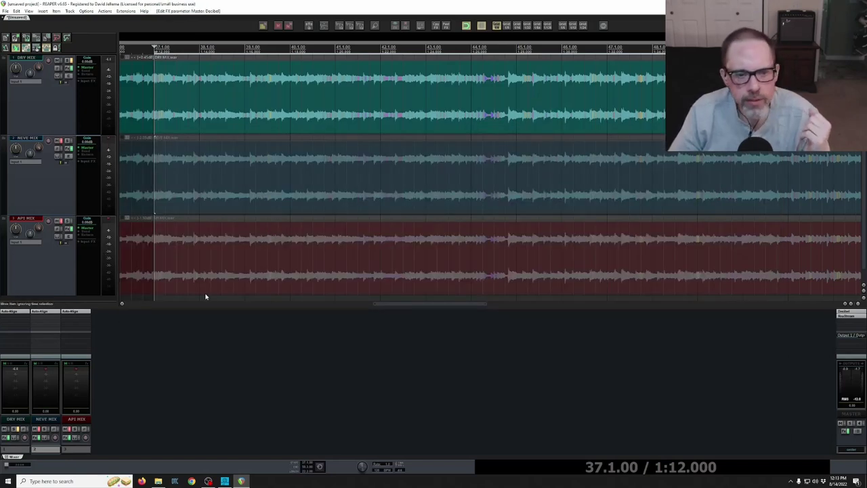
key("Escape")
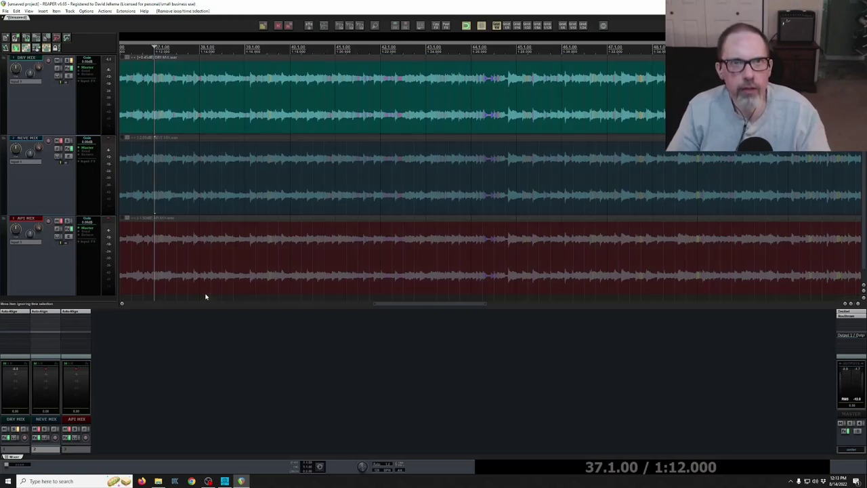
left_click_drag(400, 305, 125, 316)
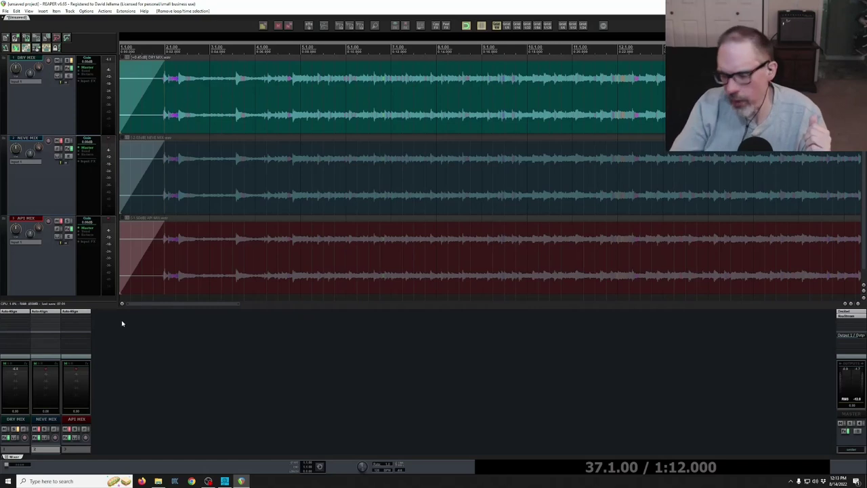
key("Home")
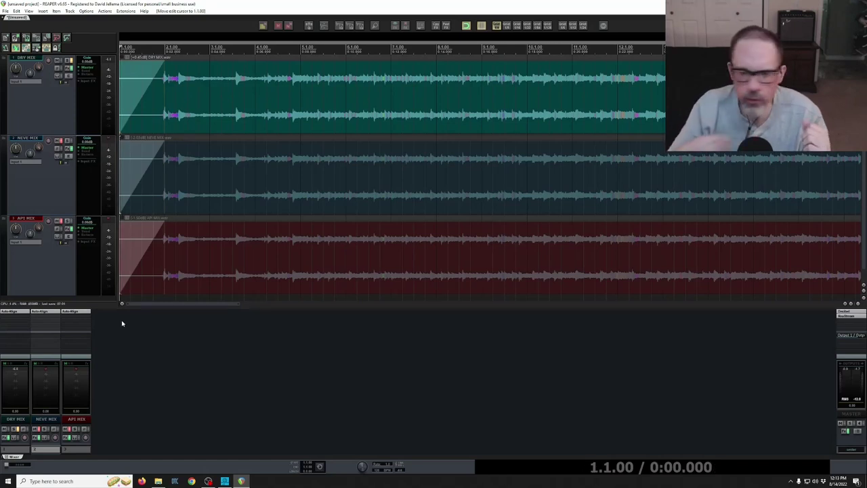